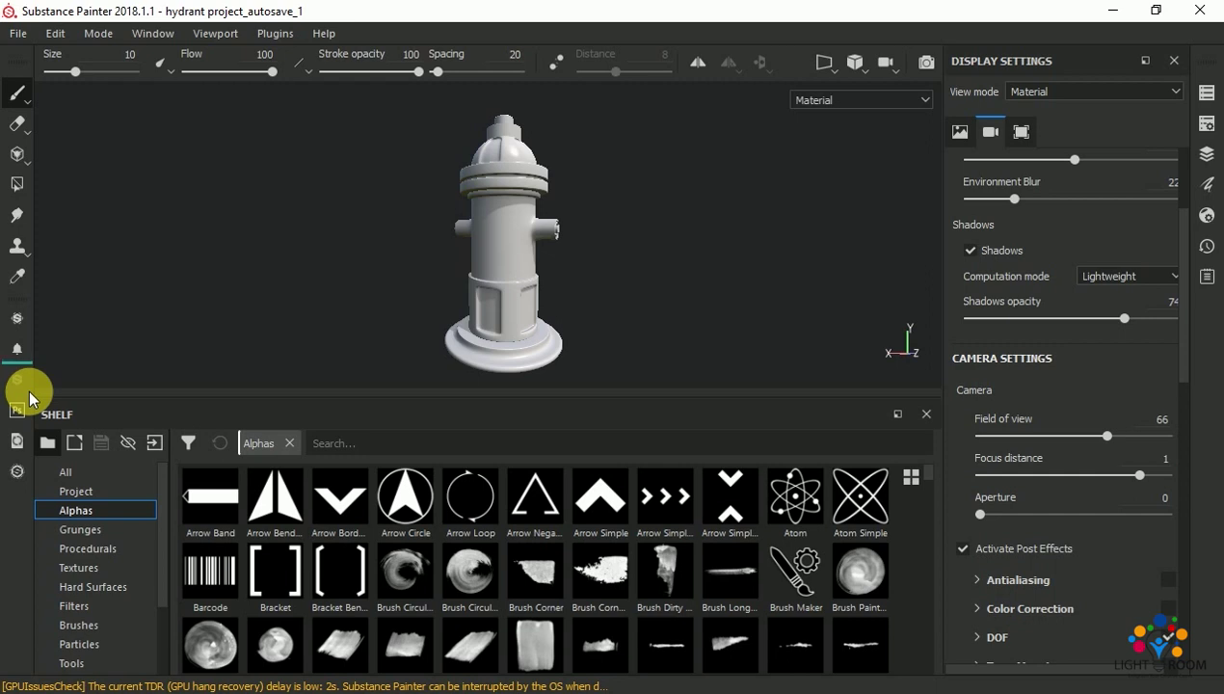
# - Save the hydrant project and bring up the Small/Medium/Large shelf thumbnail size dropdown
pyautogui.hotkey('ctrl', 's')
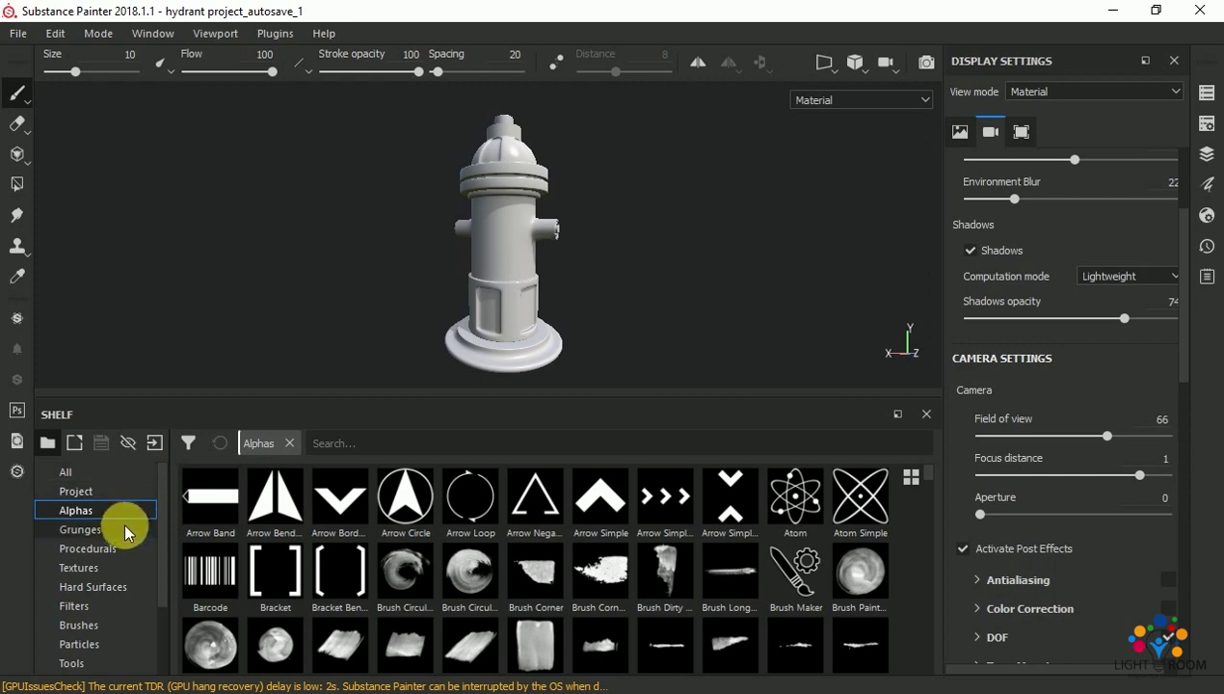
pyautogui.moveTo(160, 471)
pyautogui.mouseDown()
pyautogui.moveTo(165, 551)
pyautogui.moveTo(169, 482)
pyautogui.mouseUp()
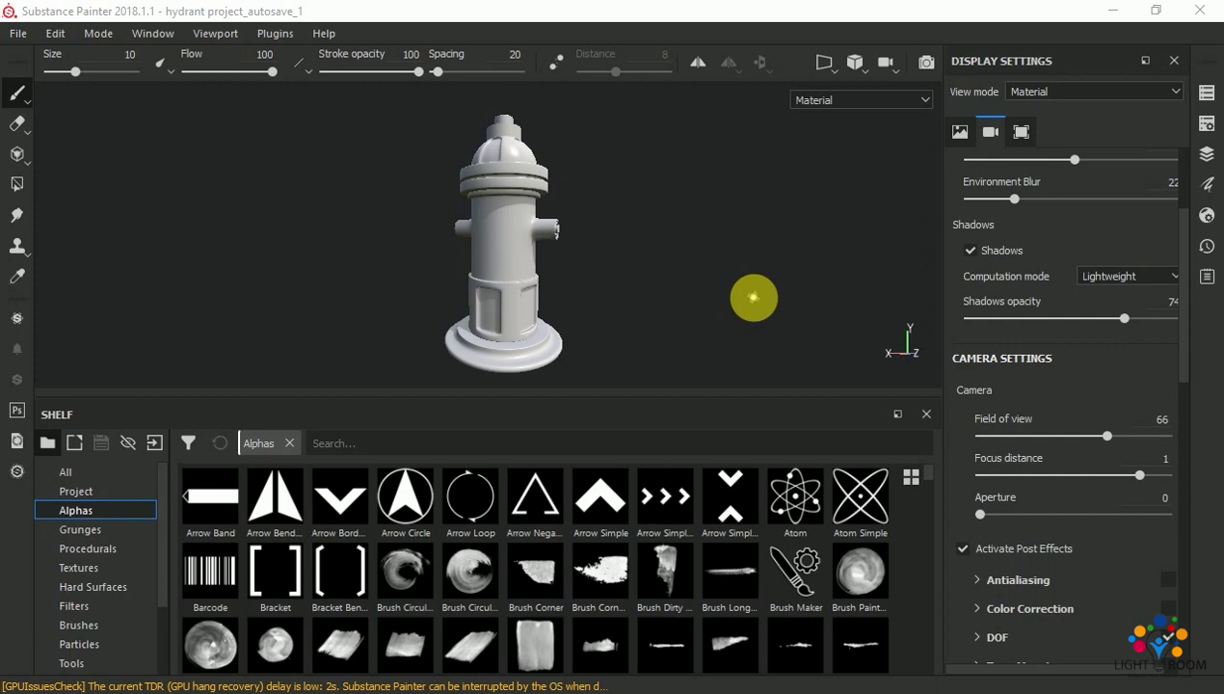
pyautogui.click(909, 478)
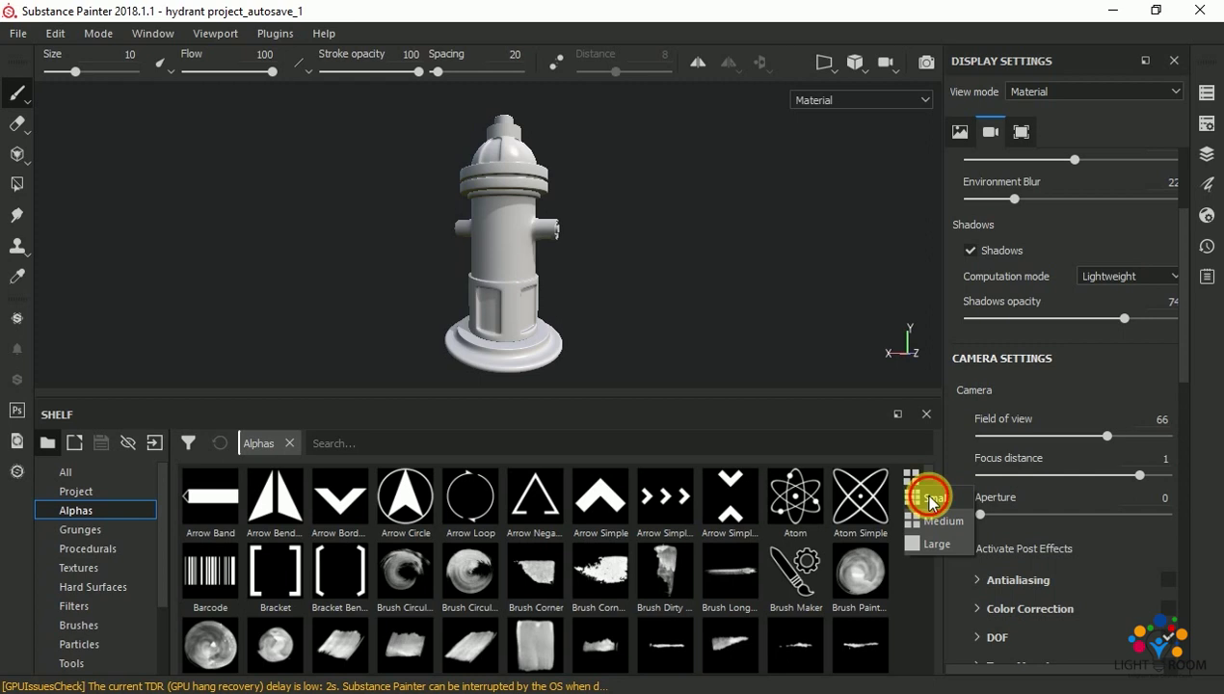
# - Try Small, Medium and Large shelf thumbnails, finishing on Medium
pyautogui.click(928, 498)
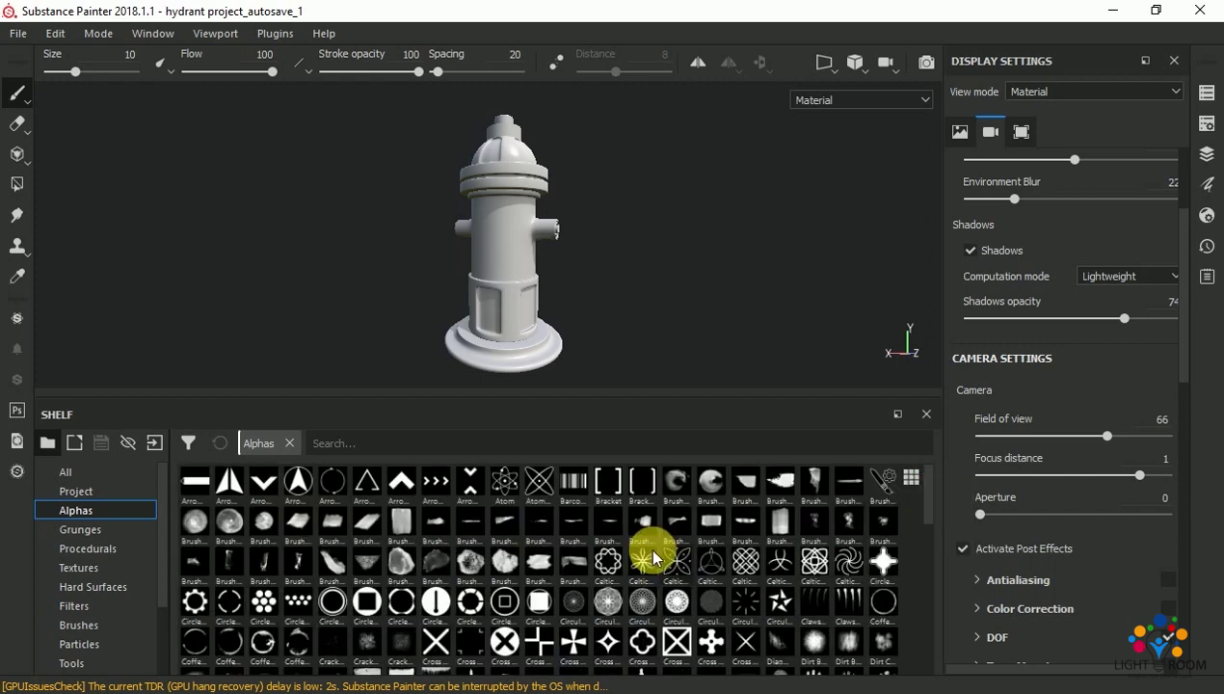
pyautogui.click(910, 478)
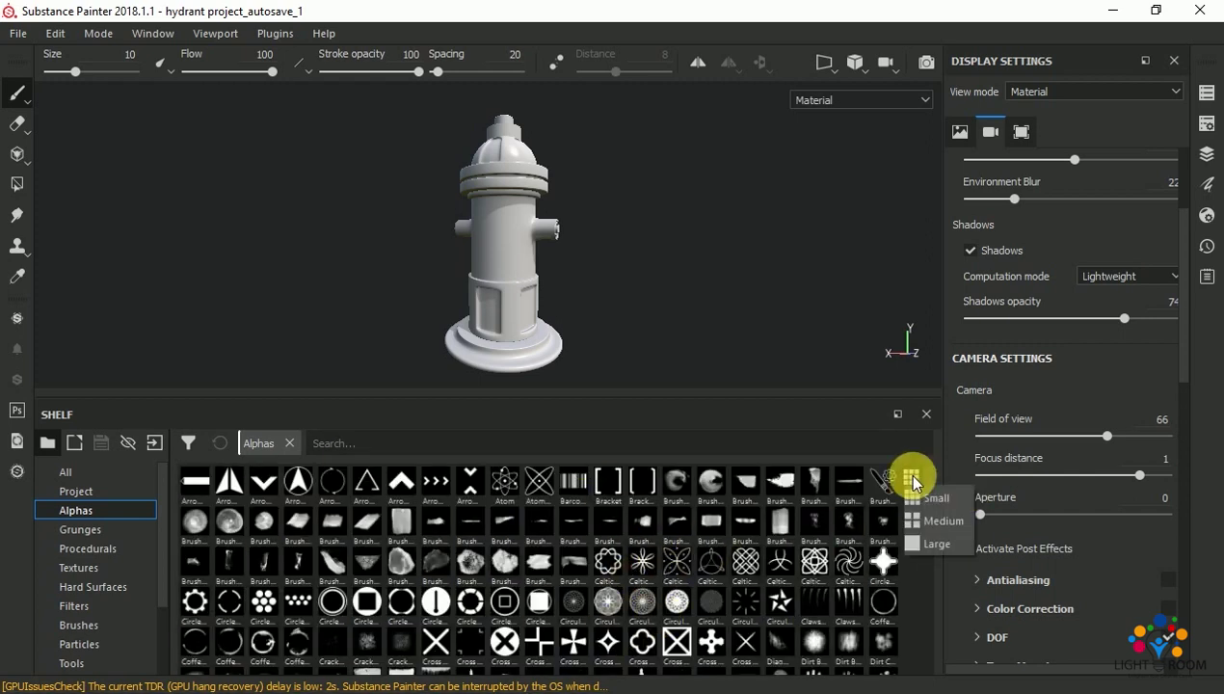
pyautogui.click(934, 520)
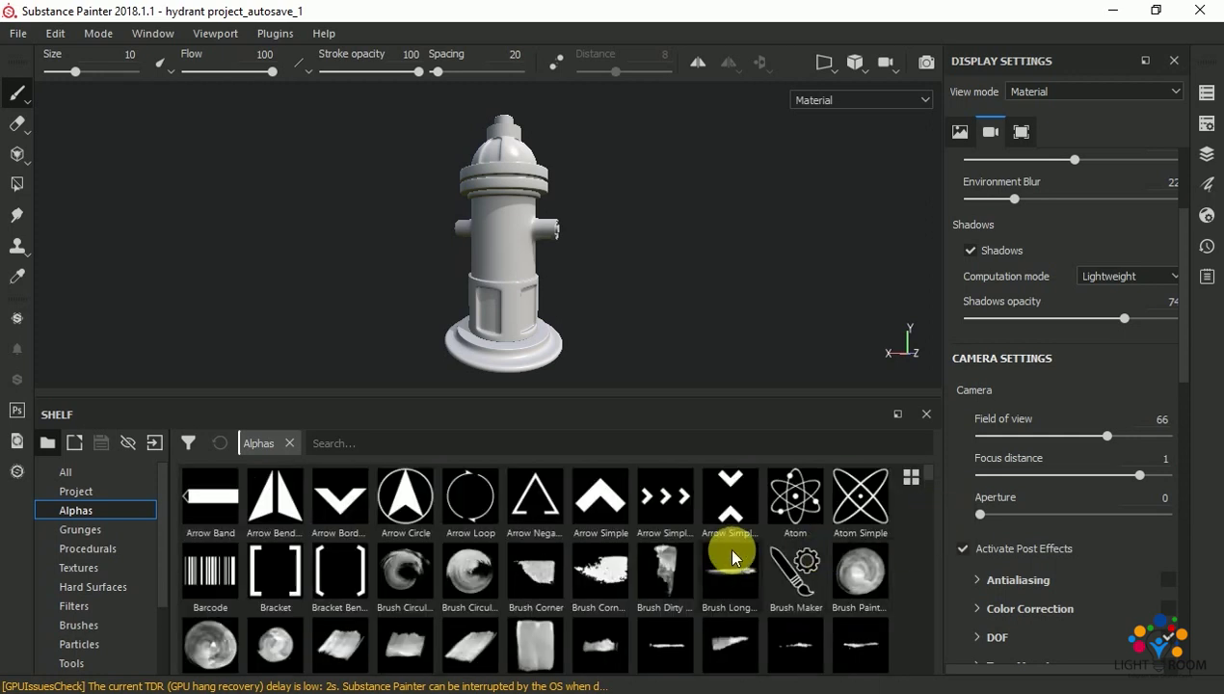
pyautogui.click(911, 479)
pyautogui.click(936, 541)
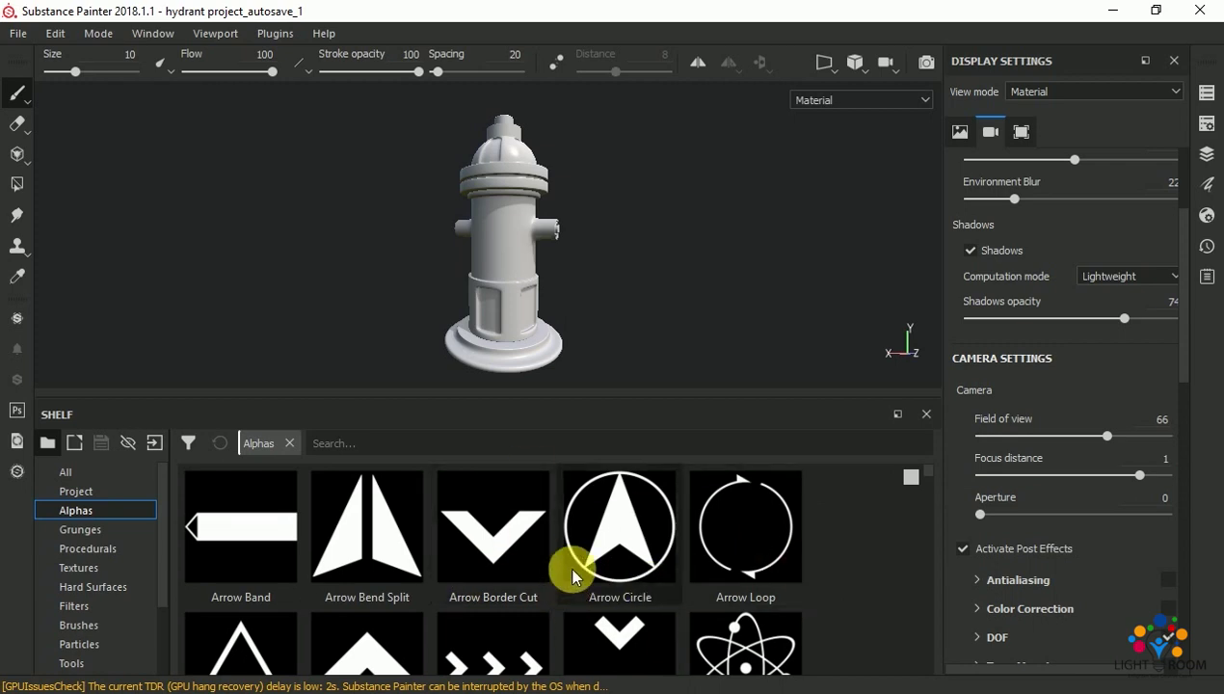
pyautogui.scroll(-2, 851, 520)
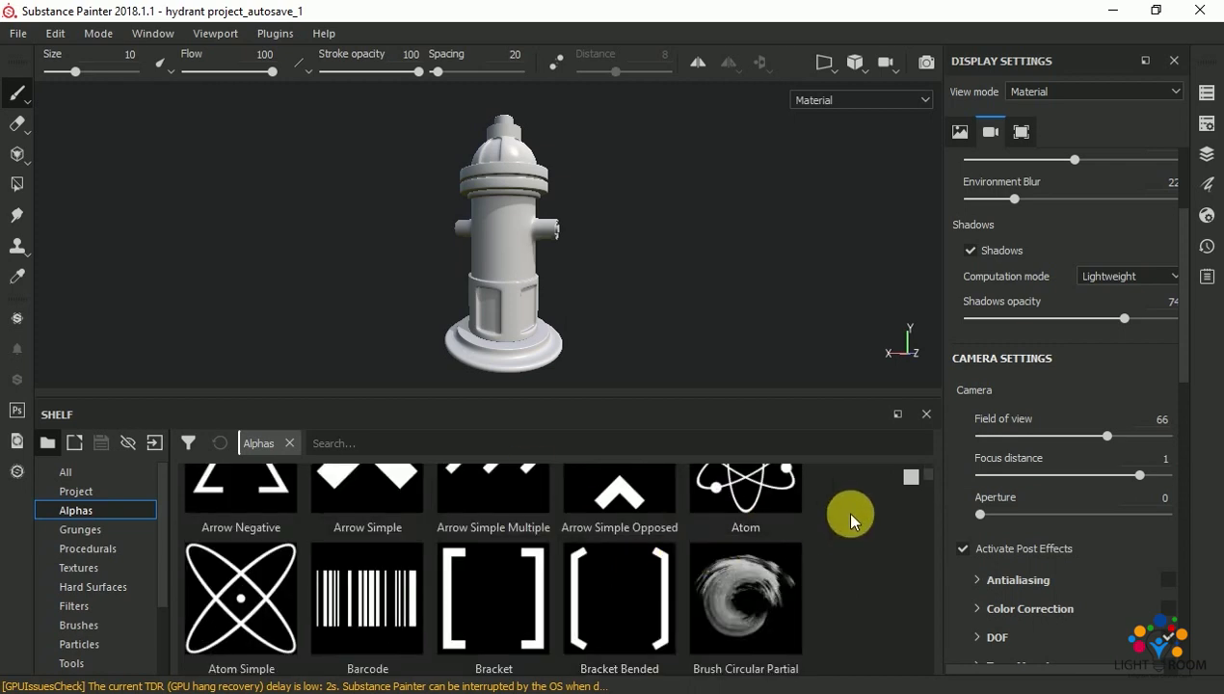
pyautogui.click(912, 485)
pyautogui.click(920, 515)
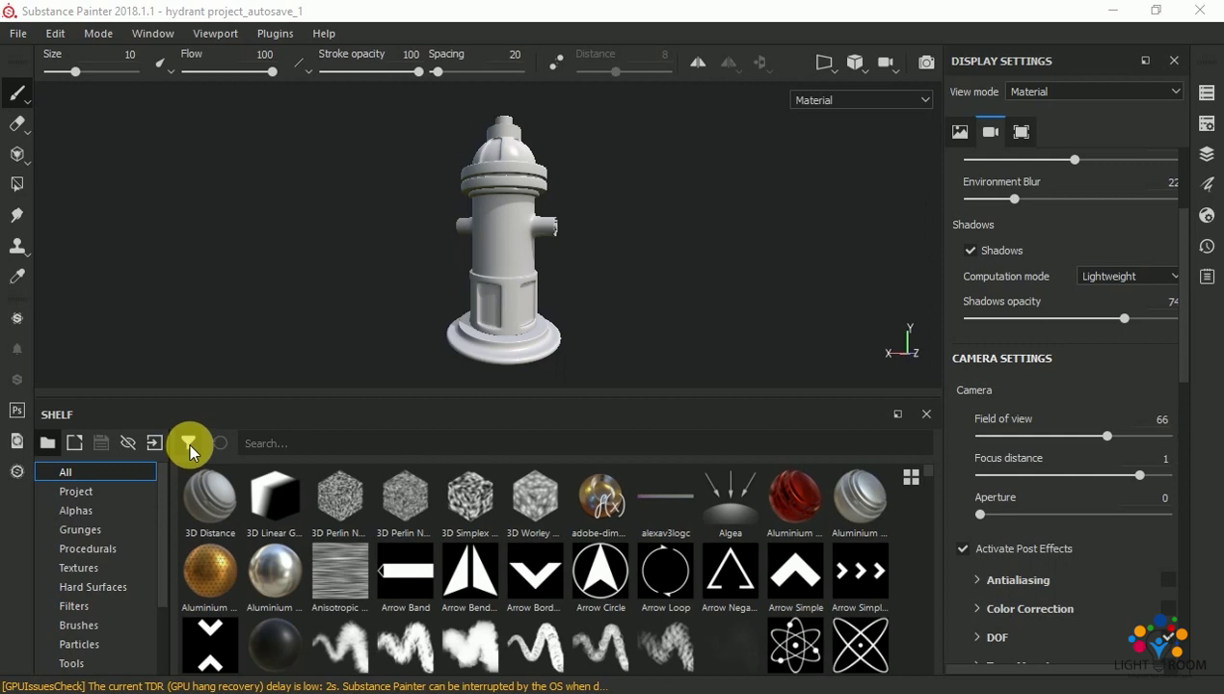
# - Show the shelf filter editor's allegorithmic/alphas folder tree with Basic, Brush and Celtic subfolders
pyautogui.click(189, 440)
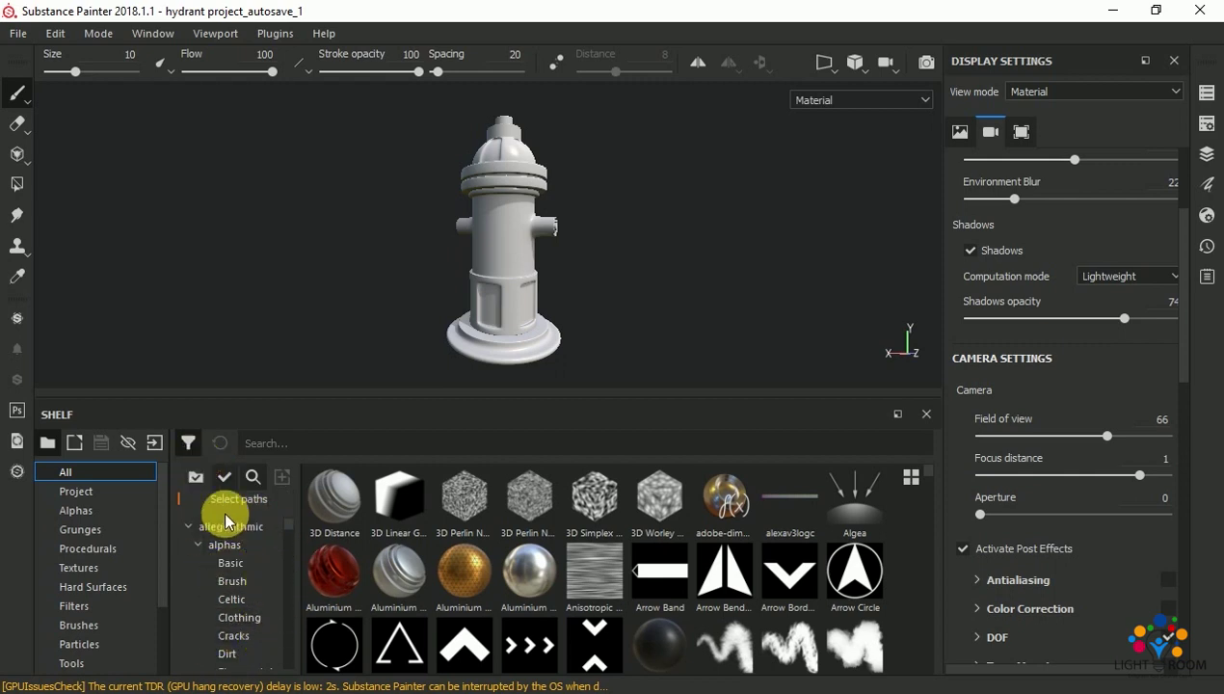
pyautogui.moveTo(290, 526)
pyautogui.mouseDown()
pyautogui.moveTo(295, 658)
pyautogui.moveTo(294, 531)
pyautogui.mouseUp()
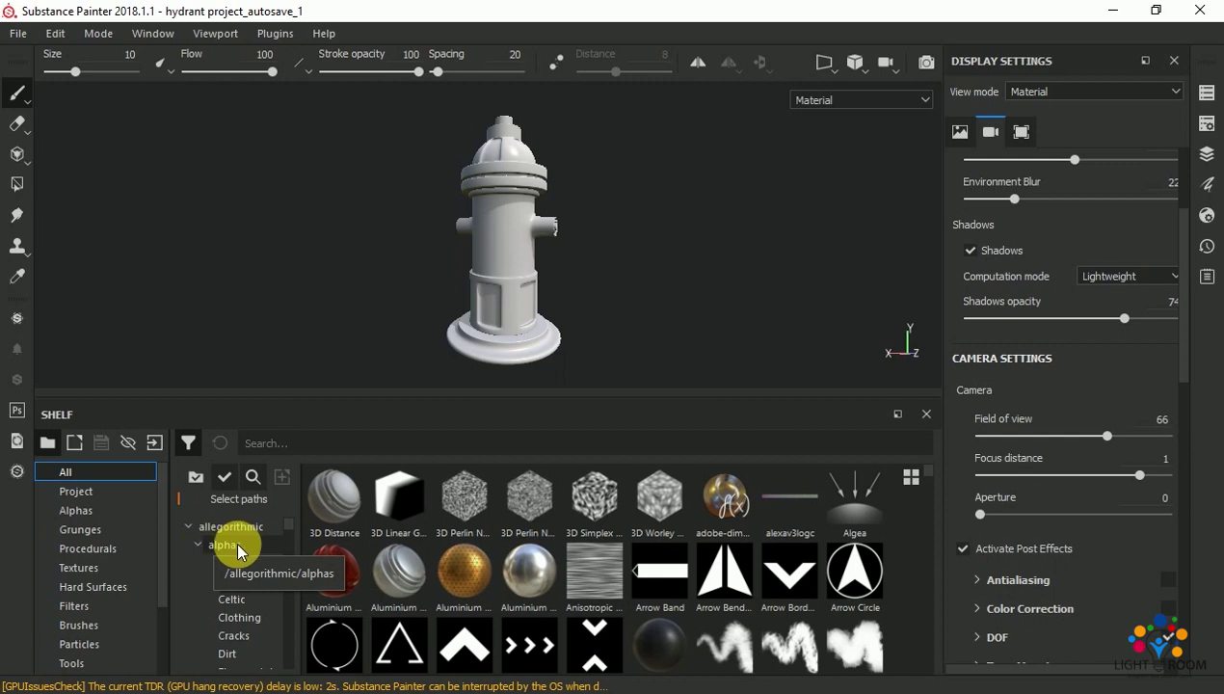
pyautogui.click(232, 546)
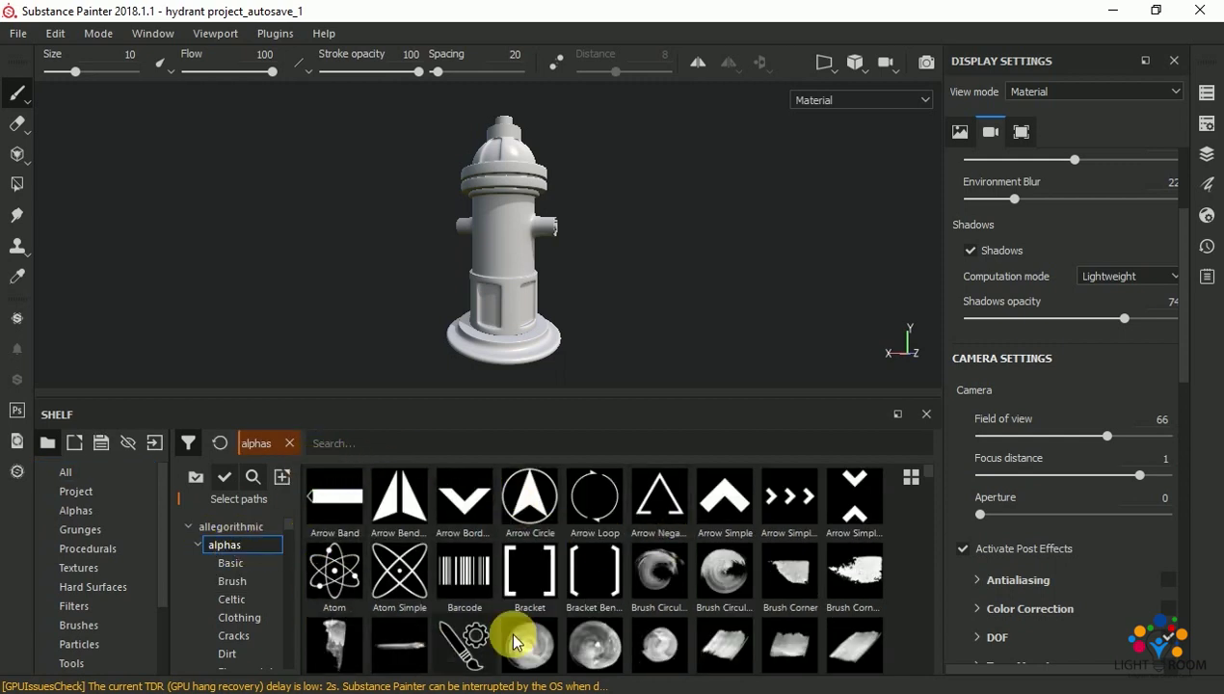
pyautogui.moveTo(927, 477)
pyautogui.mouseDown()
pyautogui.moveTo(930, 568)
pyautogui.moveTo(918, 471)
pyautogui.mouseUp()
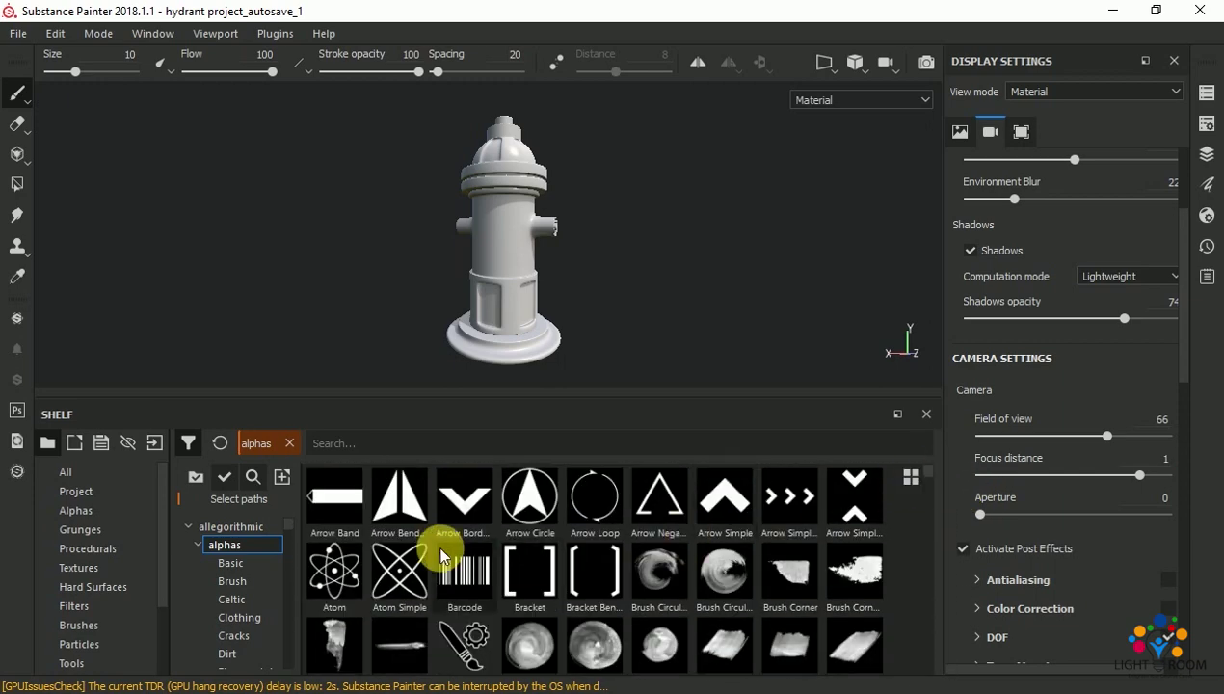
pyautogui.moveTo(465, 572)
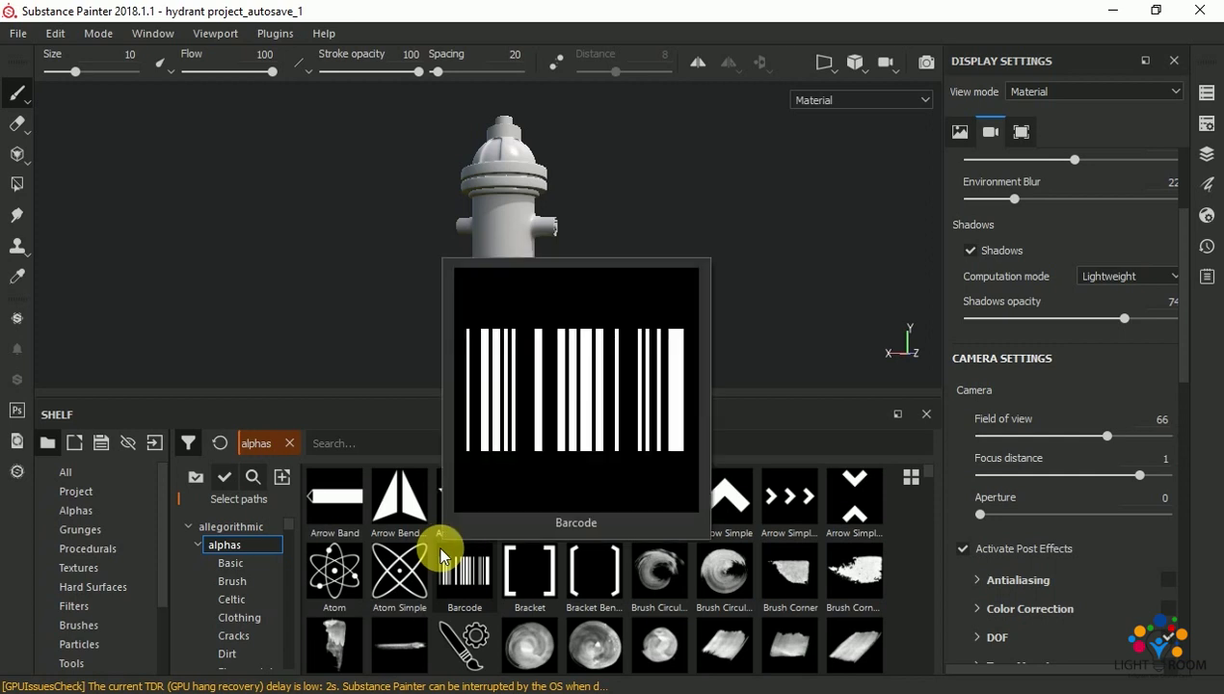
pyautogui.click(239, 565)
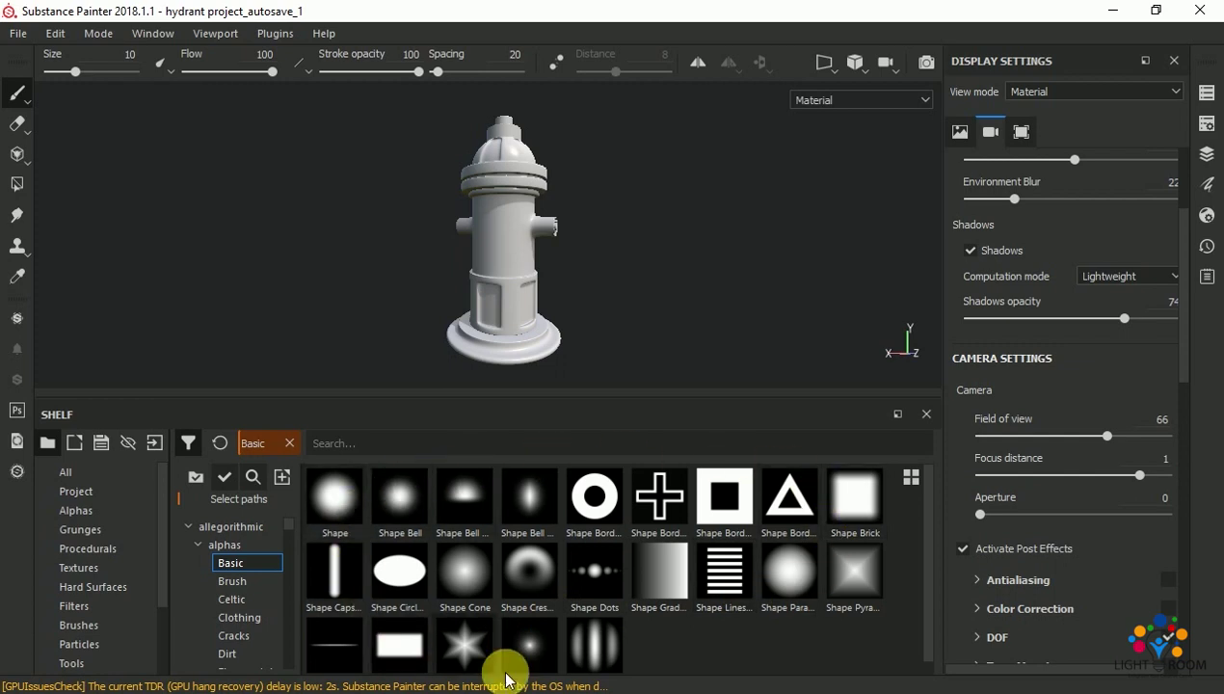
pyautogui.click(242, 581)
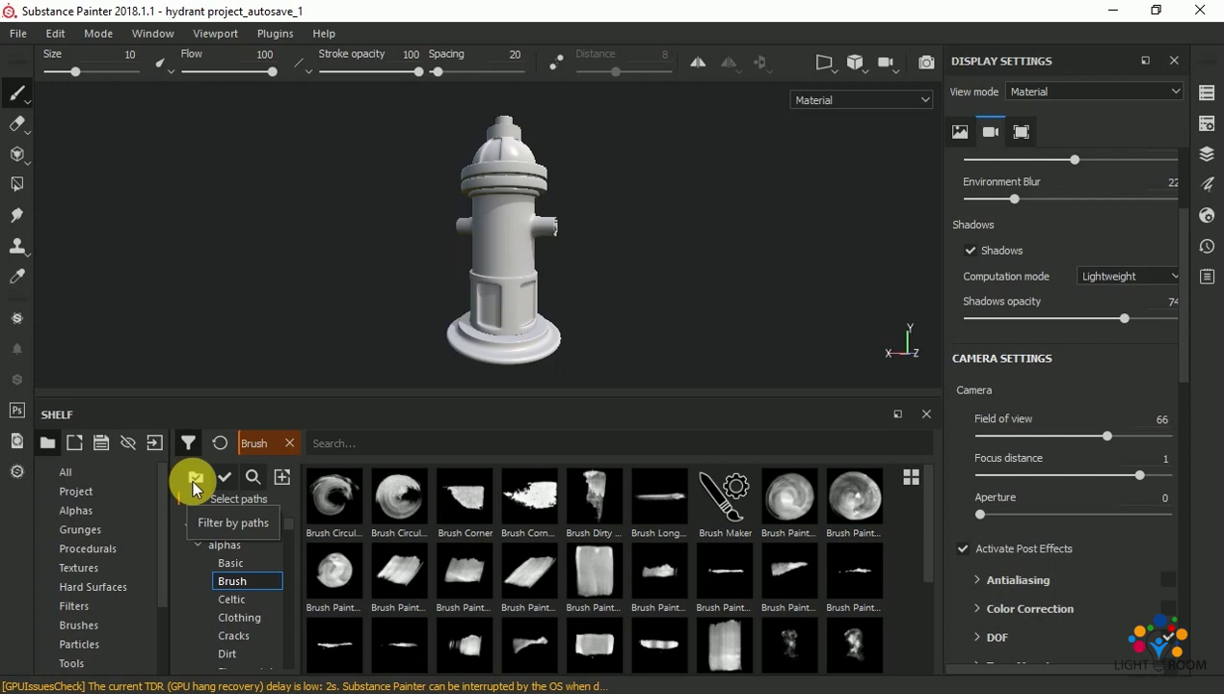
pyautogui.click(194, 478)
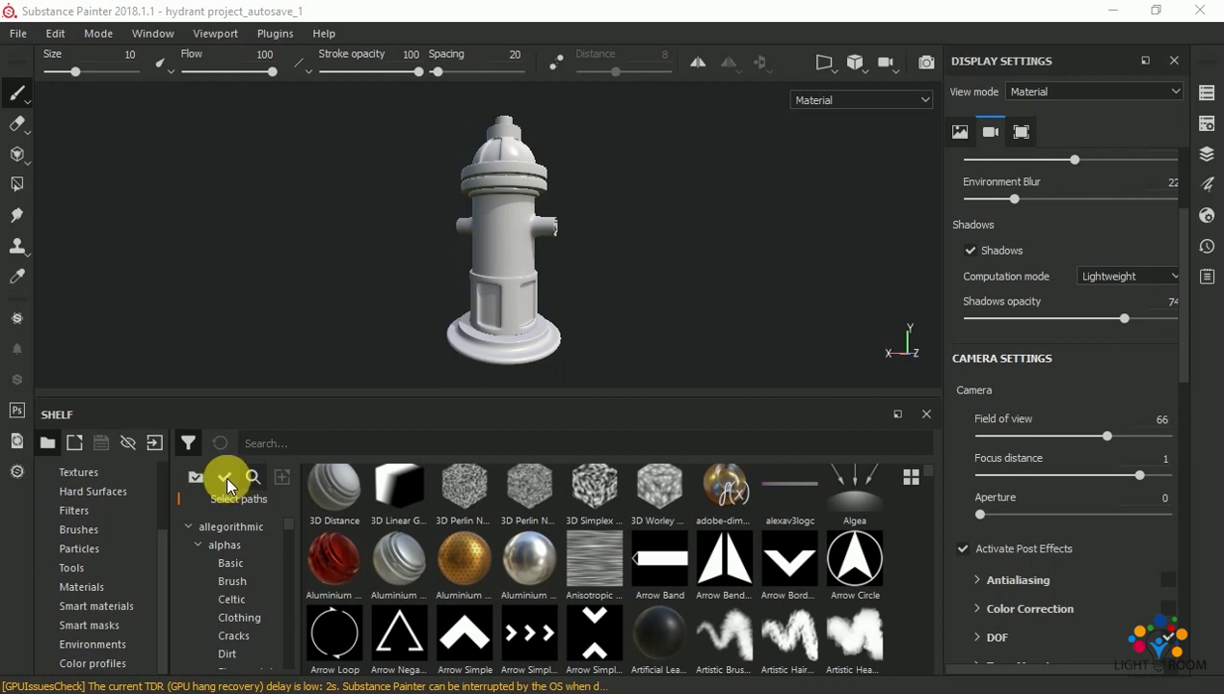
# - Filter the shelf by usage, starting with alpha resources
pyautogui.click(228, 479)
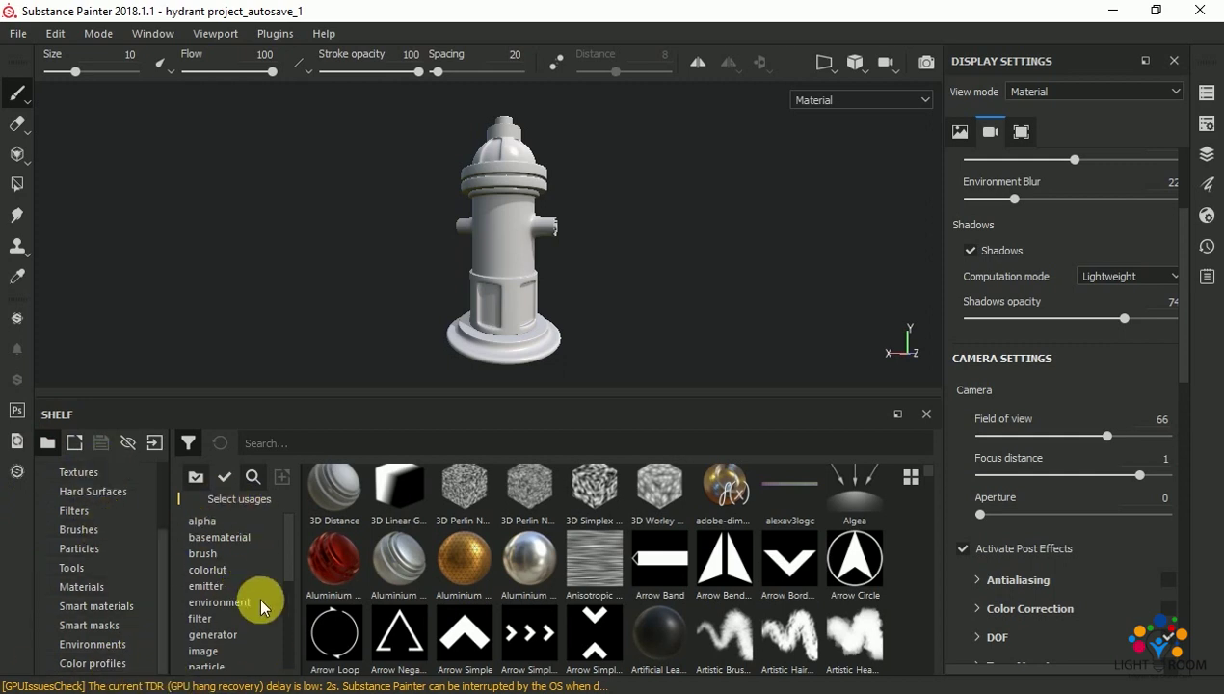
pyautogui.click(218, 521)
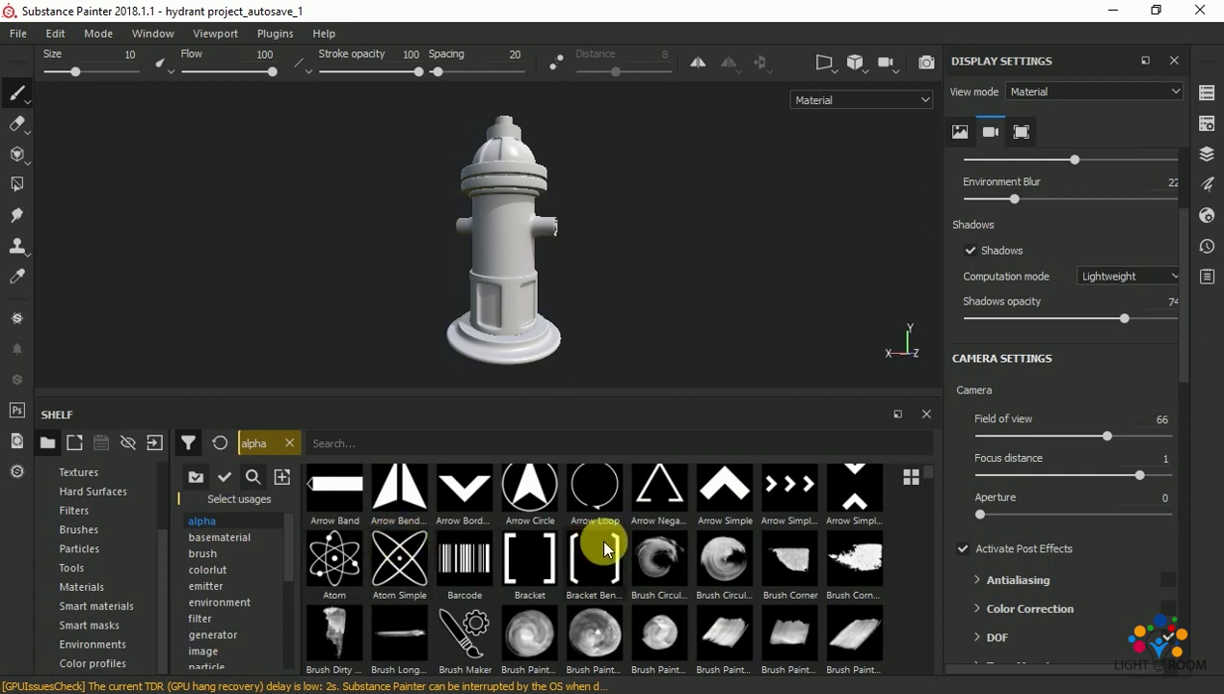
pyautogui.scroll(-3, 599, 537)
pyautogui.scroll(-2, 601, 541)
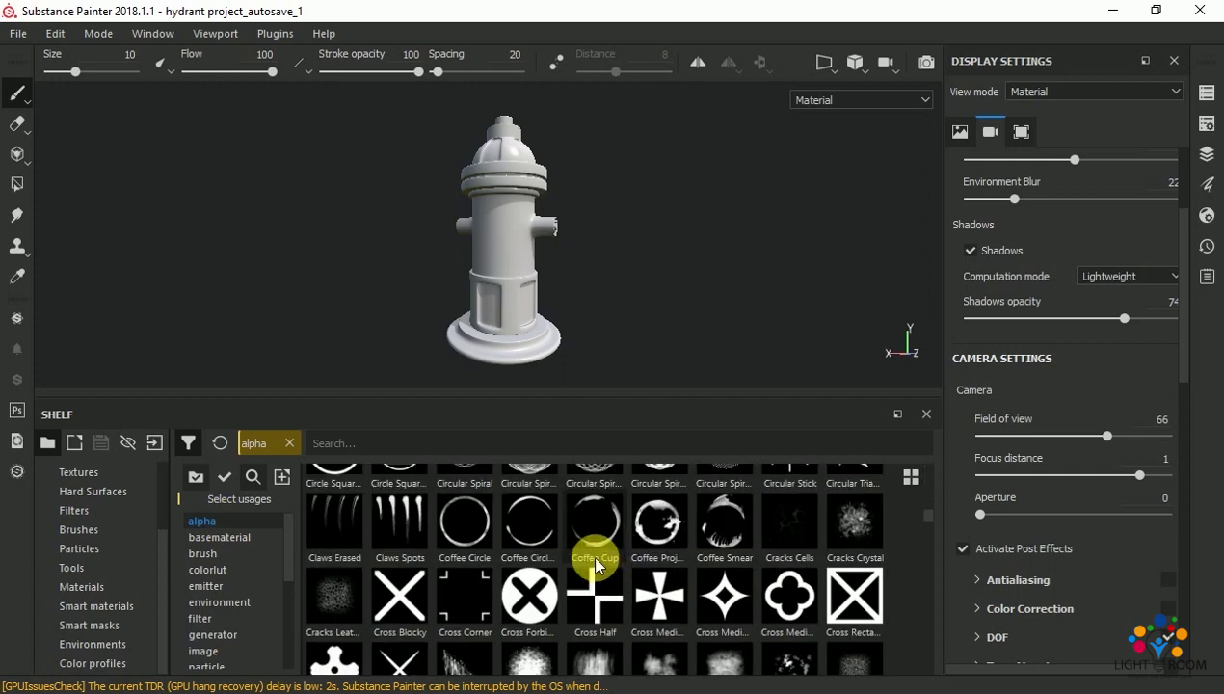
pyautogui.scroll(-5, 590, 554)
# - Try the basematerial and brush usage filters, then clear the usage filter
pyautogui.click(227, 536)
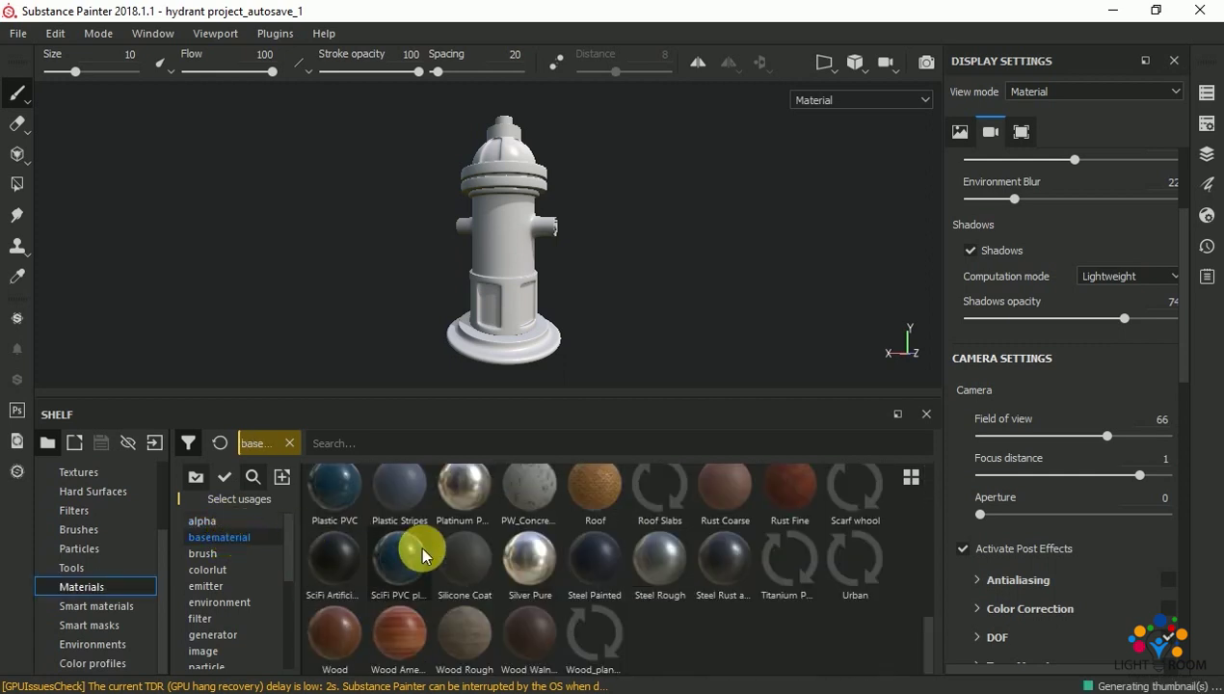
pyautogui.scroll(3, 657, 551)
pyautogui.scroll(1, 657, 550)
pyautogui.scroll(-2, 657, 549)
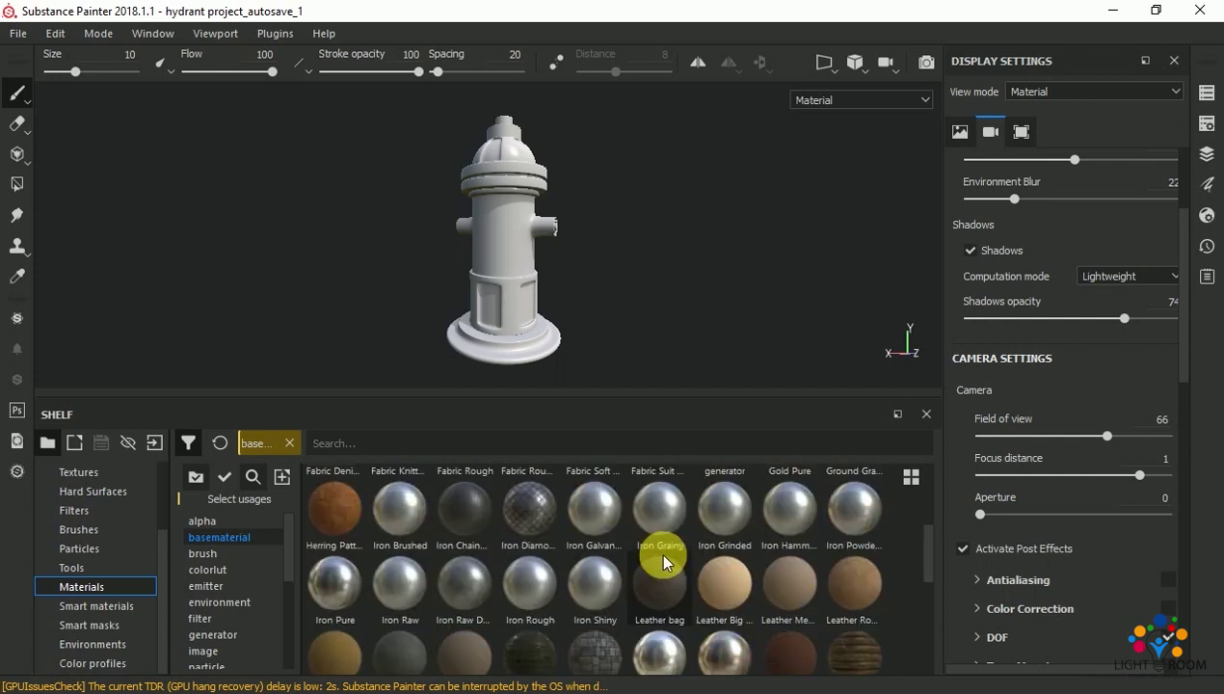
pyautogui.scroll(-2, 658, 552)
pyautogui.scroll(-2, 658, 553)
pyautogui.scroll(4, 661, 563)
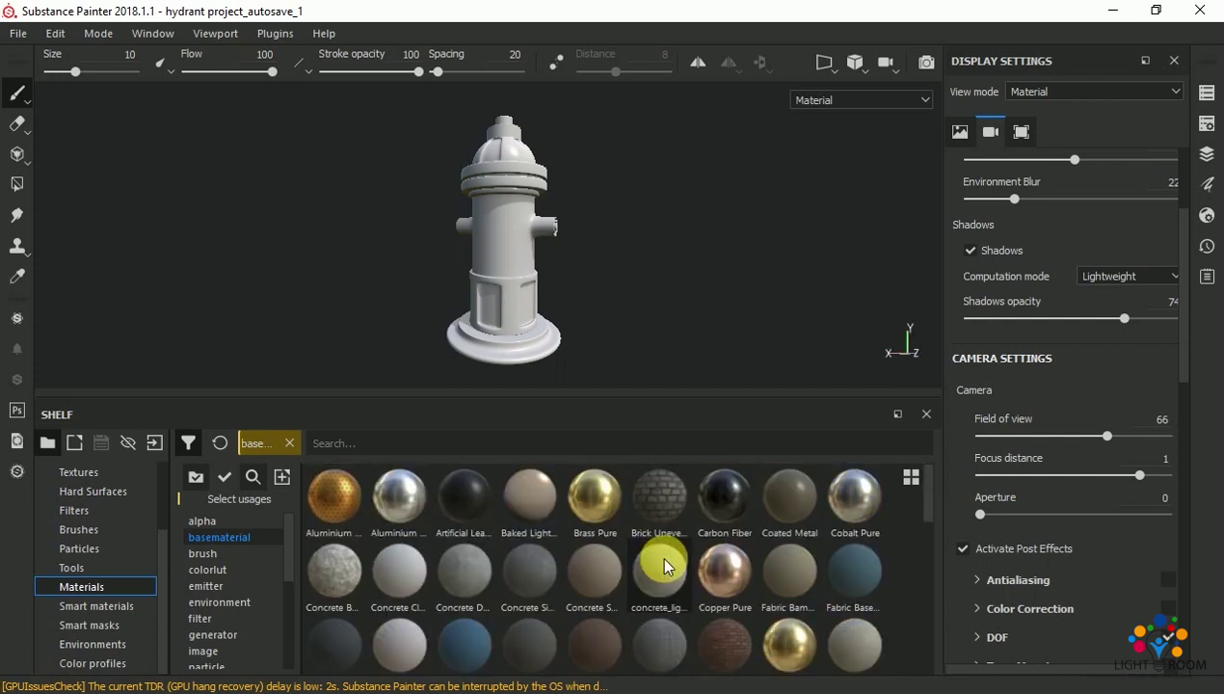
pyautogui.click(205, 556)
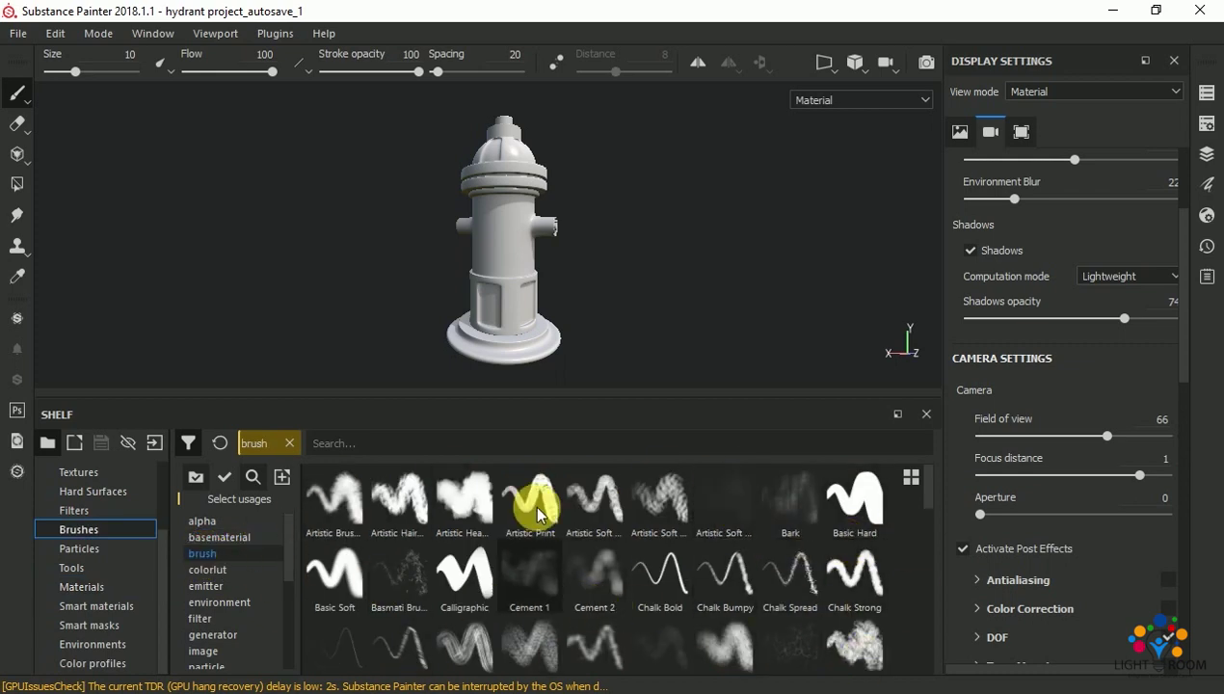
pyautogui.click(225, 477)
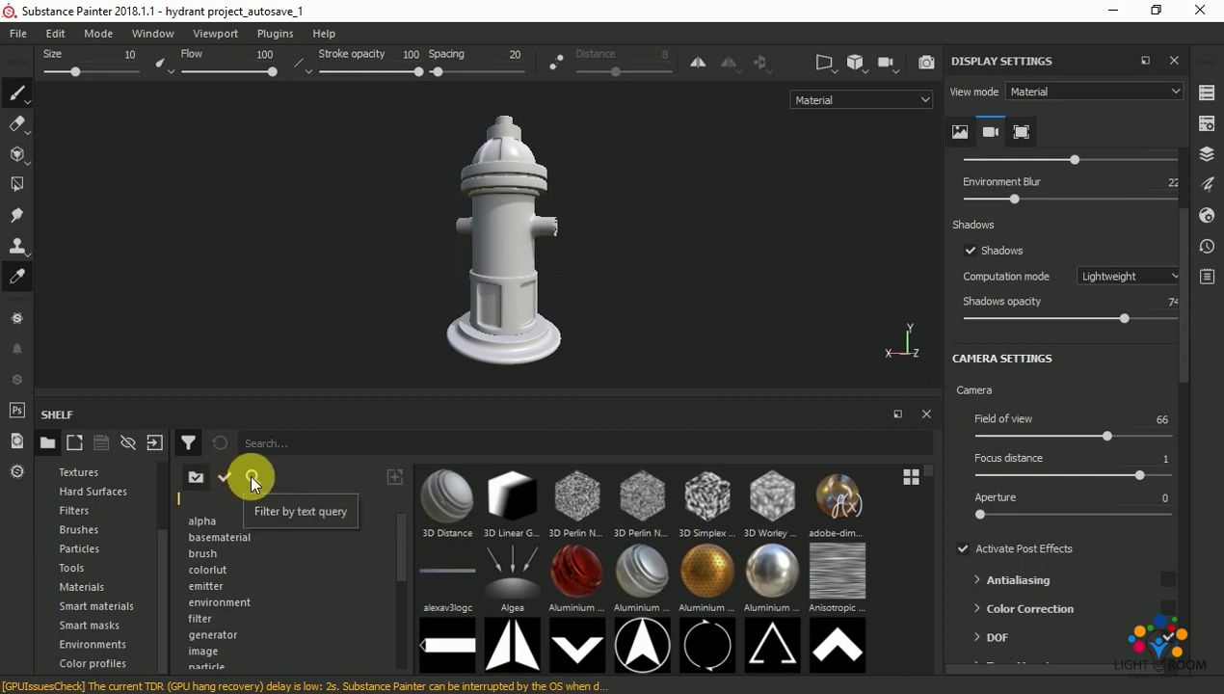
# - Filter the shelf with the text query 'alphas'
pyautogui.click(250, 475)
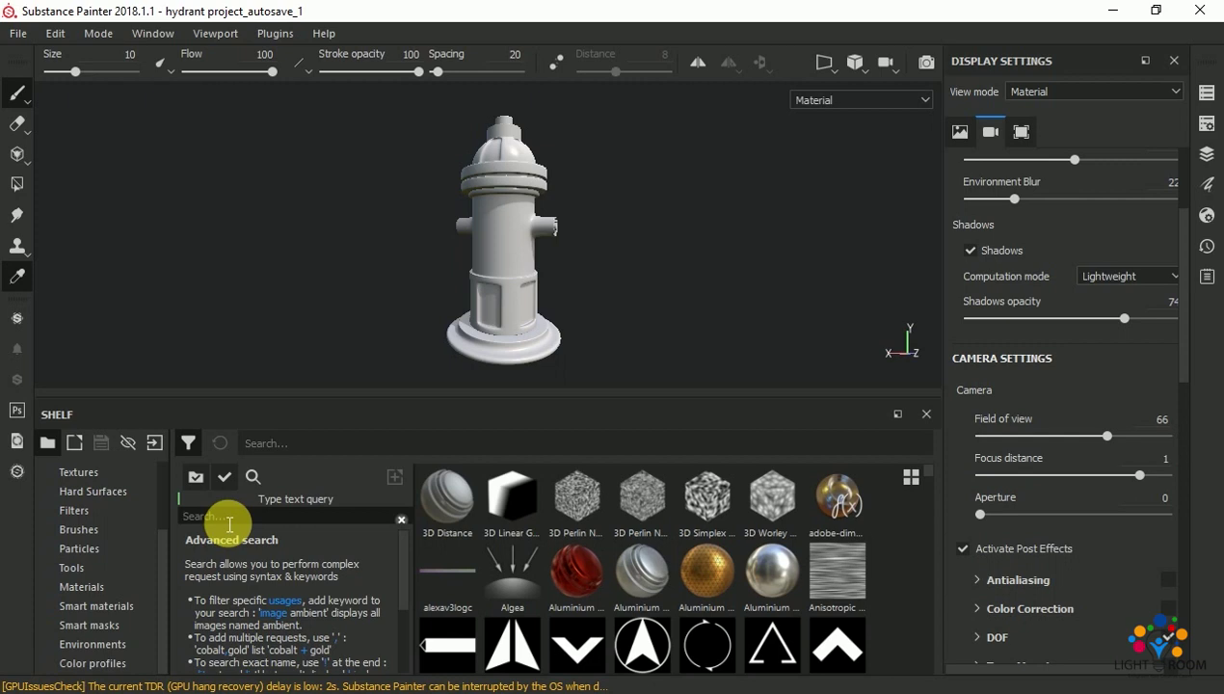
pyautogui.write('alph')
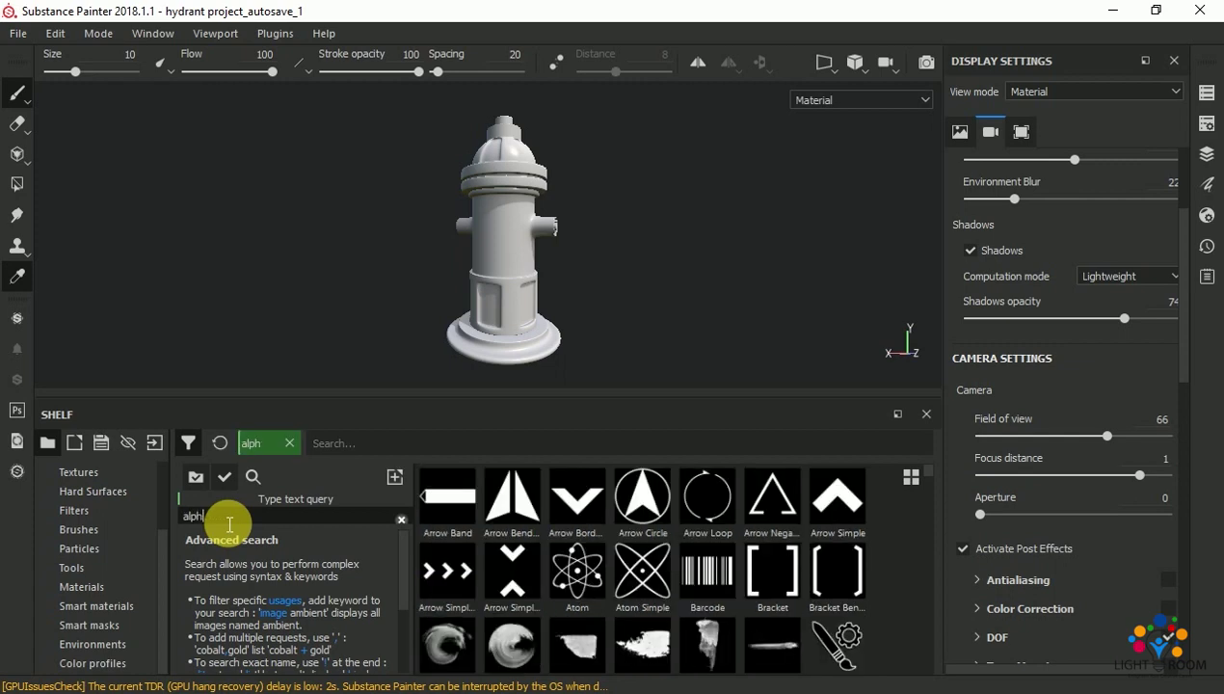
pyautogui.write('as')
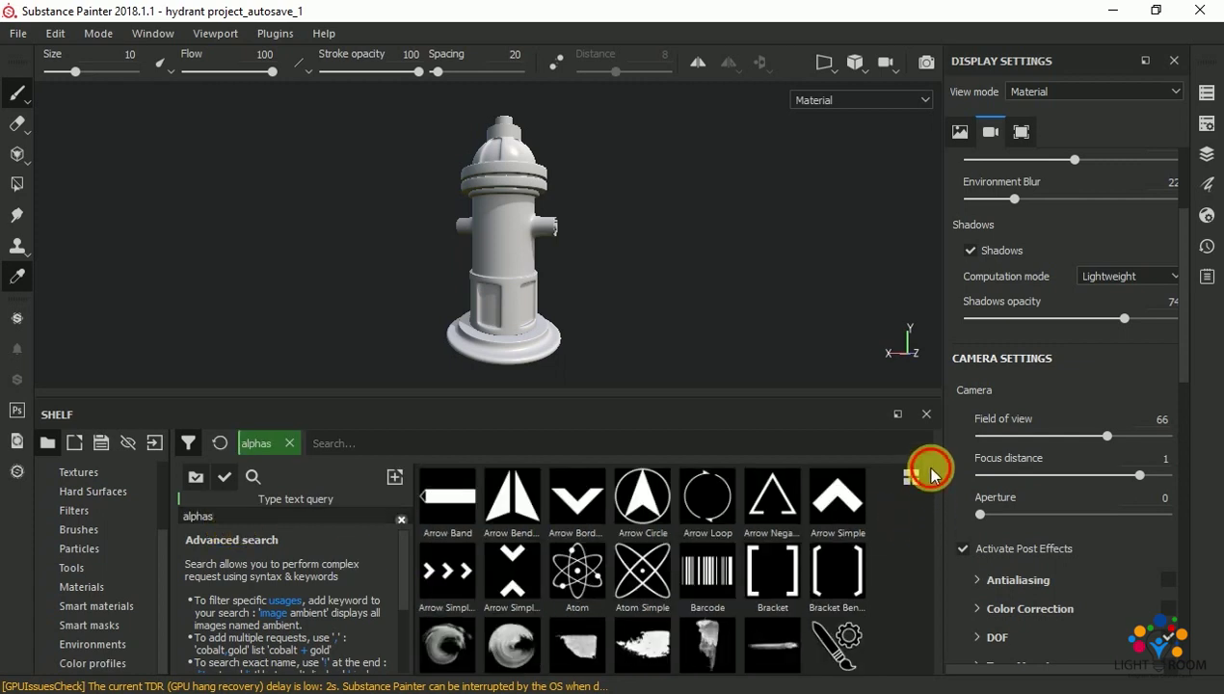
pyautogui.moveTo(929, 474)
pyautogui.mouseDown()
pyautogui.moveTo(934, 636)
pyautogui.moveTo(934, 479)
pyautogui.mouseUp()
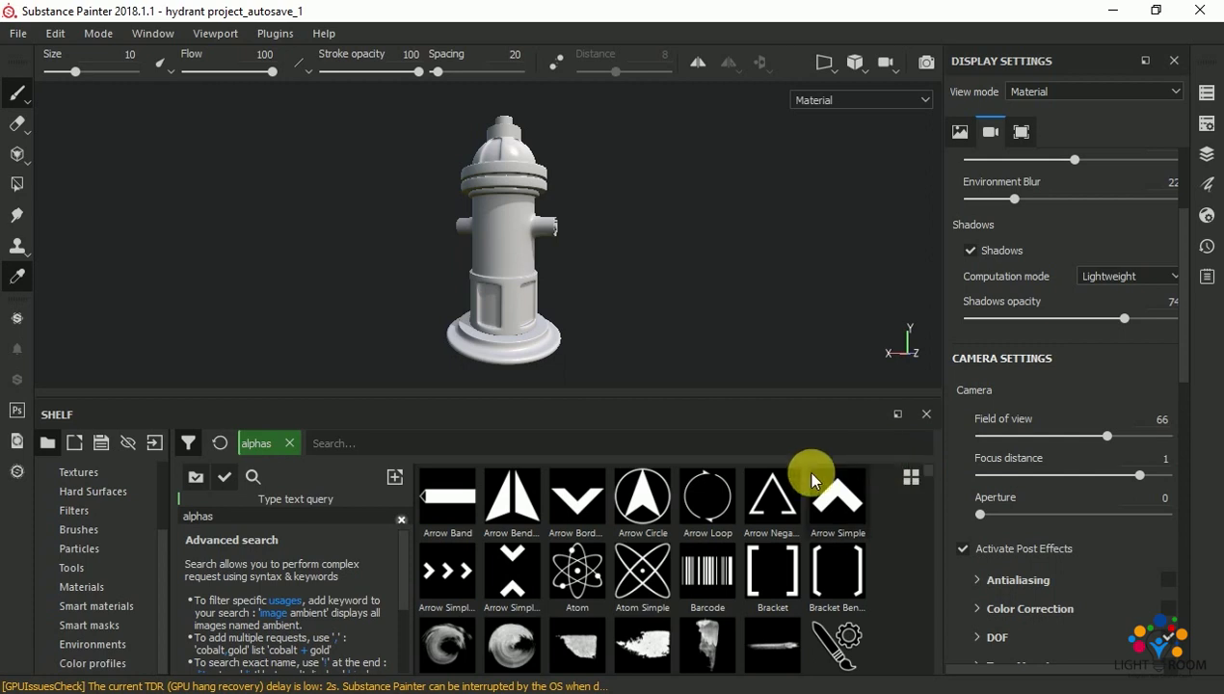
pyautogui.click(231, 517)
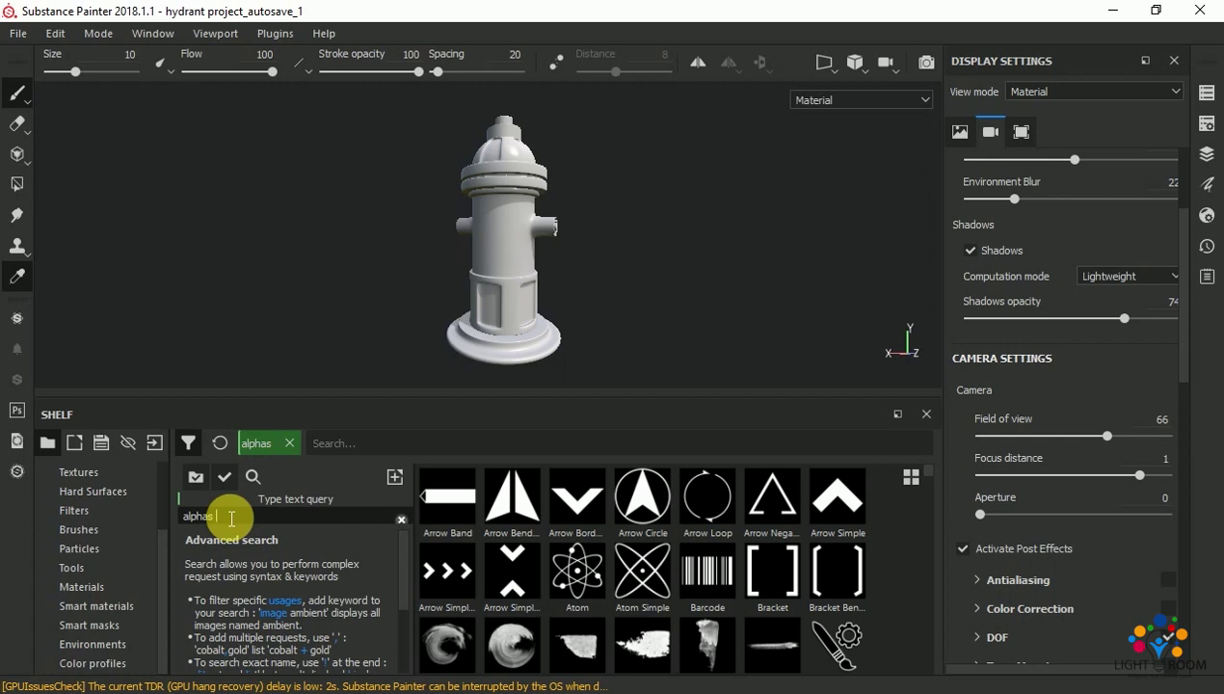
# - Extend the shelf text query with 'dirt' and ',simple'
pyautogui.write('di')
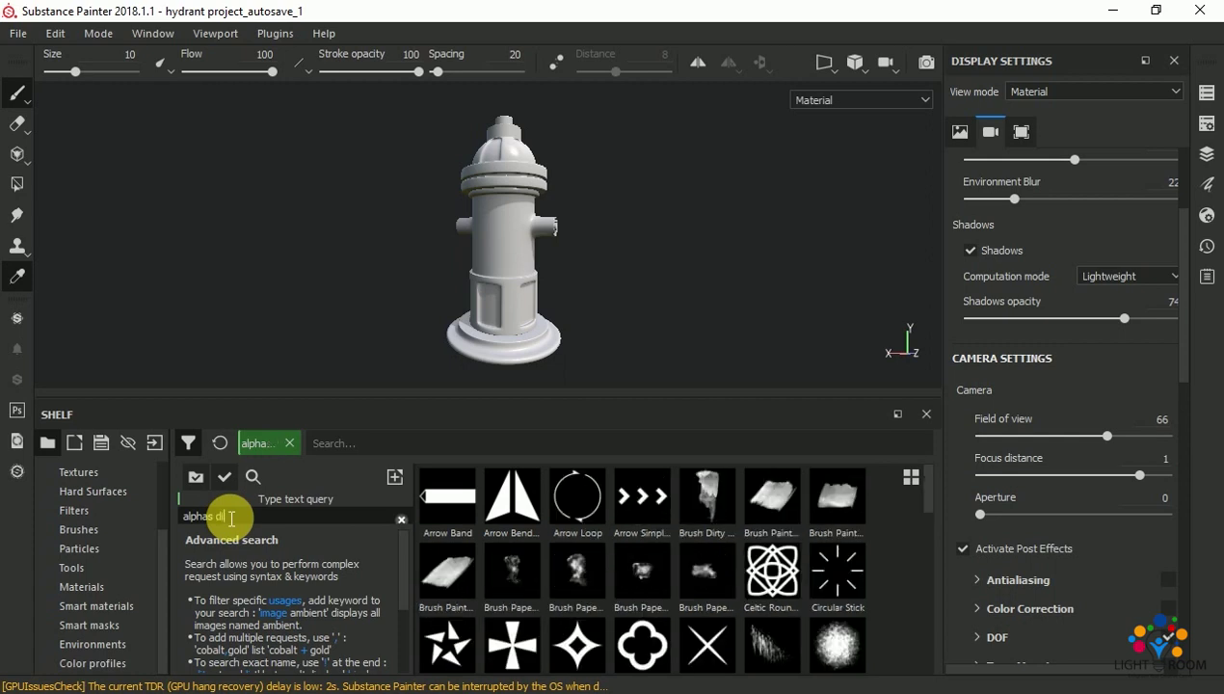
pyautogui.write('rt')
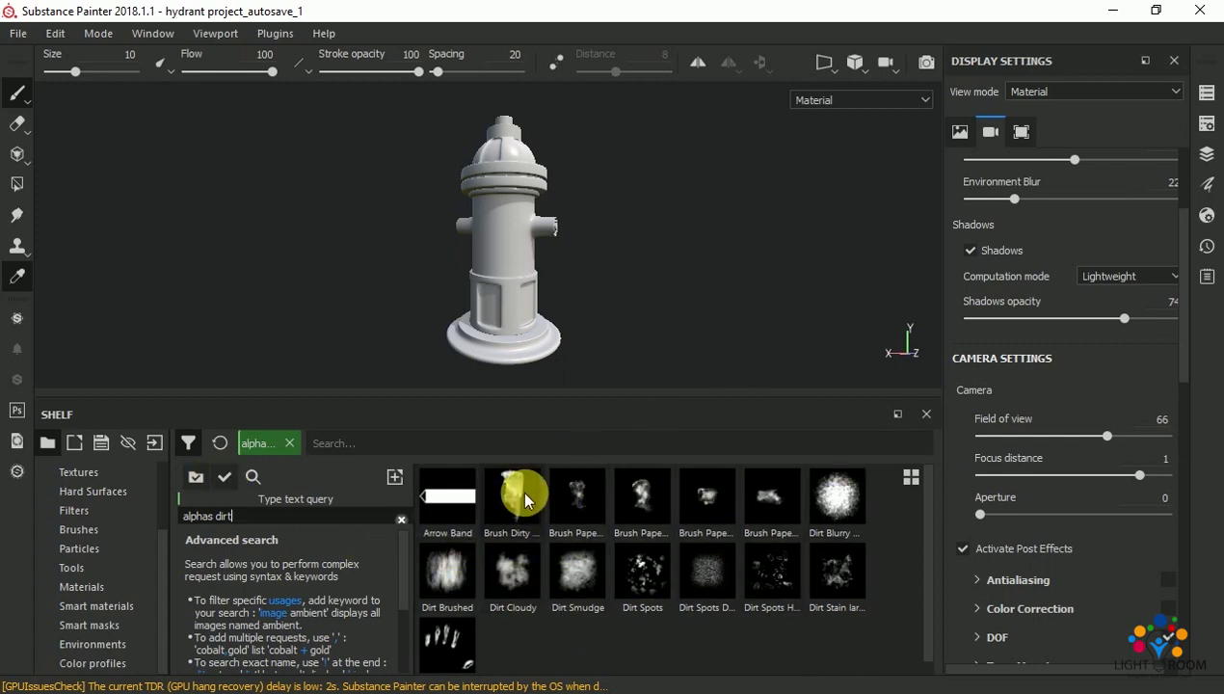
pyautogui.moveTo(512, 496)
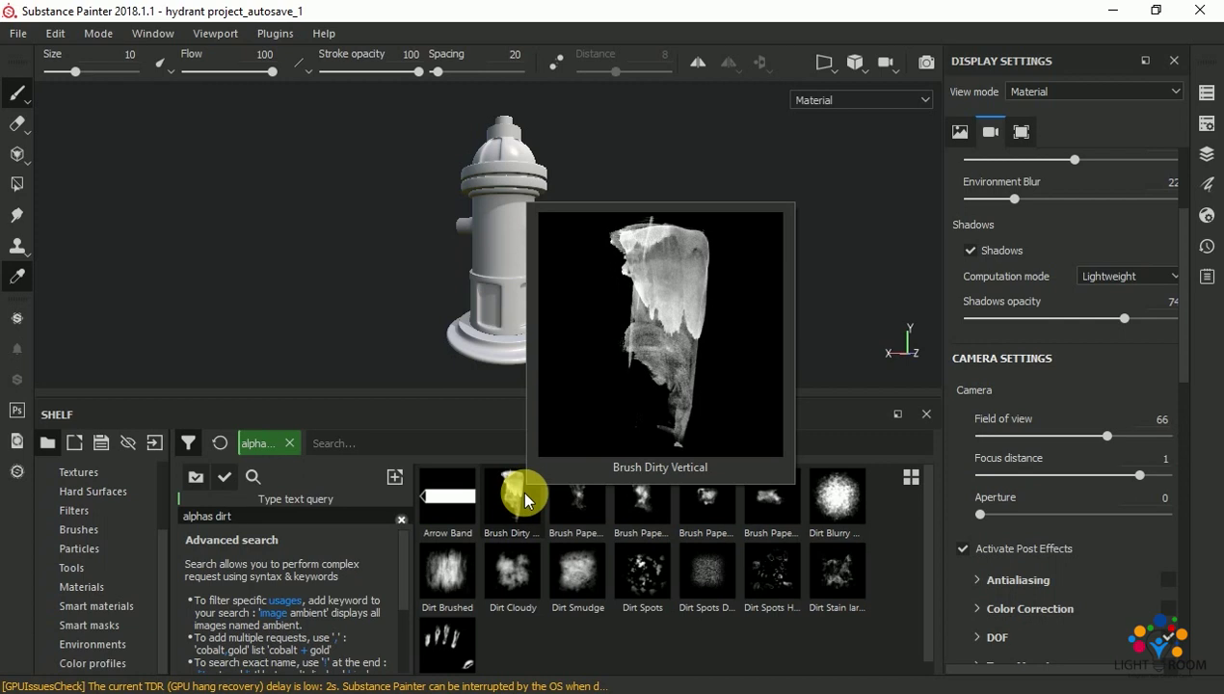
pyautogui.write(',')
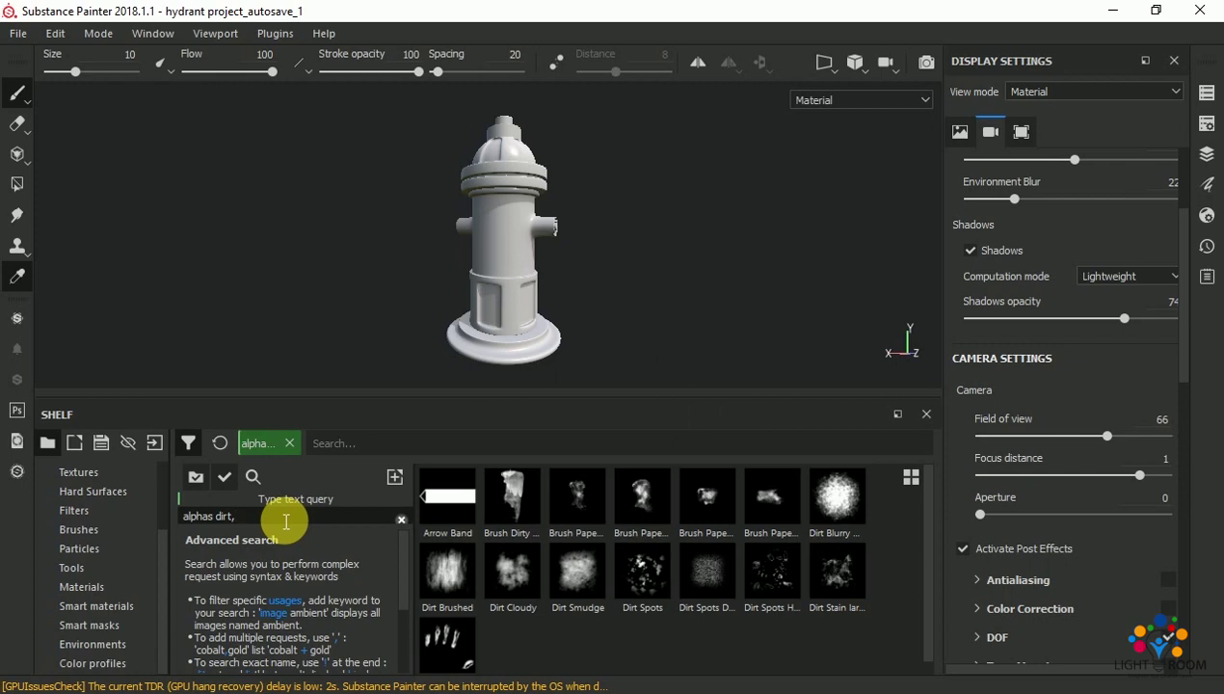
pyautogui.write('simple')
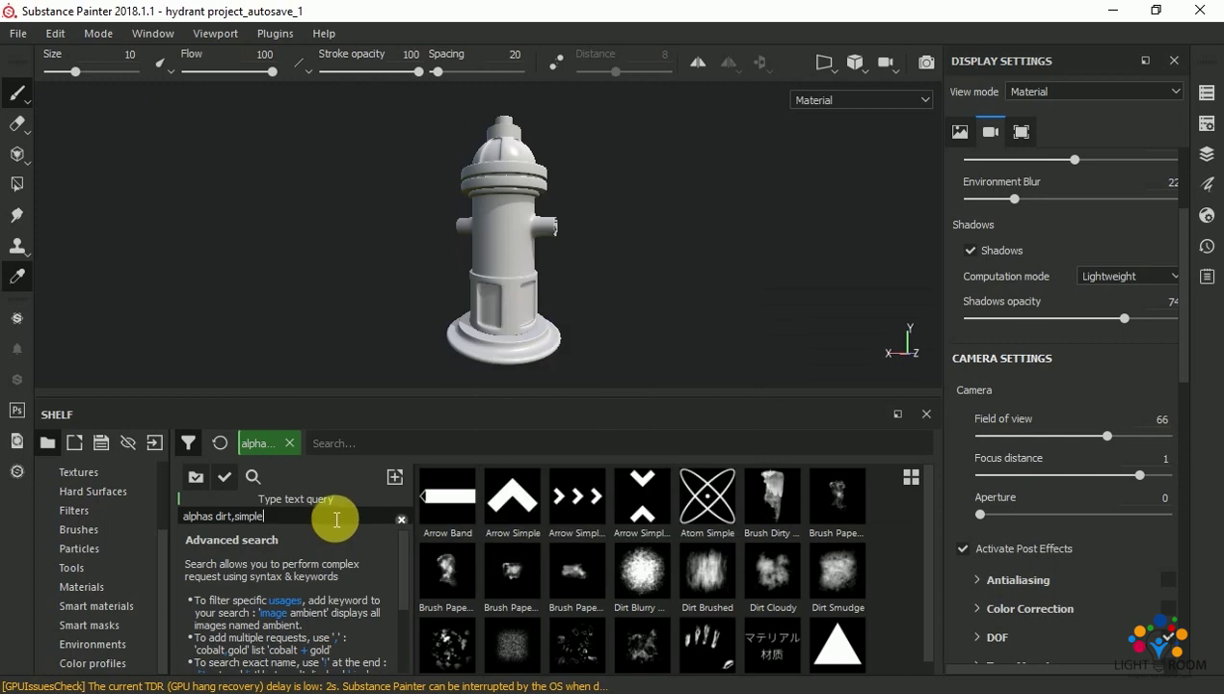
# - Append ',cracks' to the shelf text query
pyautogui.write(',')
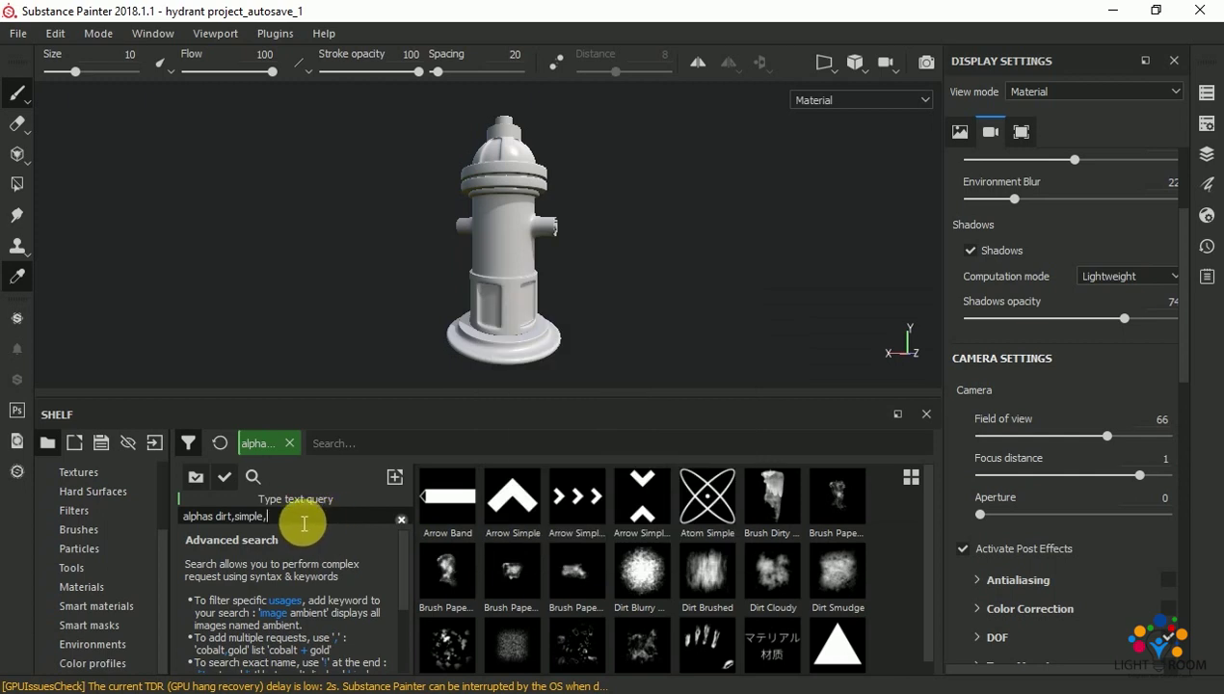
pyautogui.write('crack')
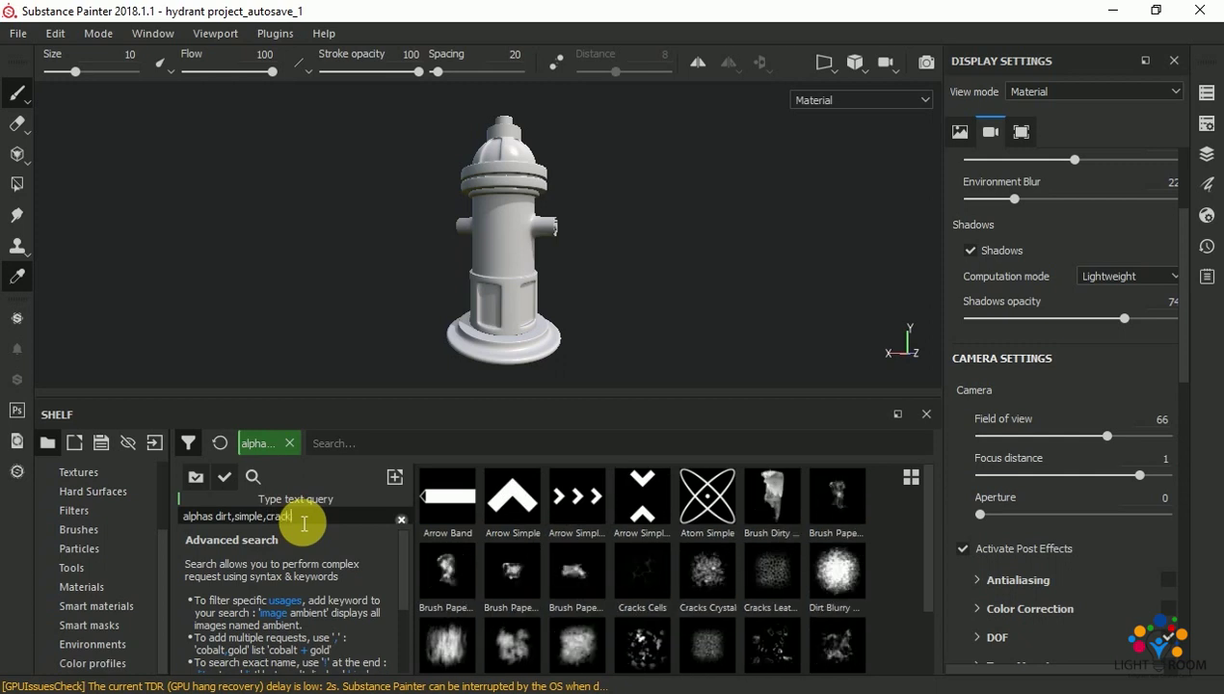
pyautogui.write('s')
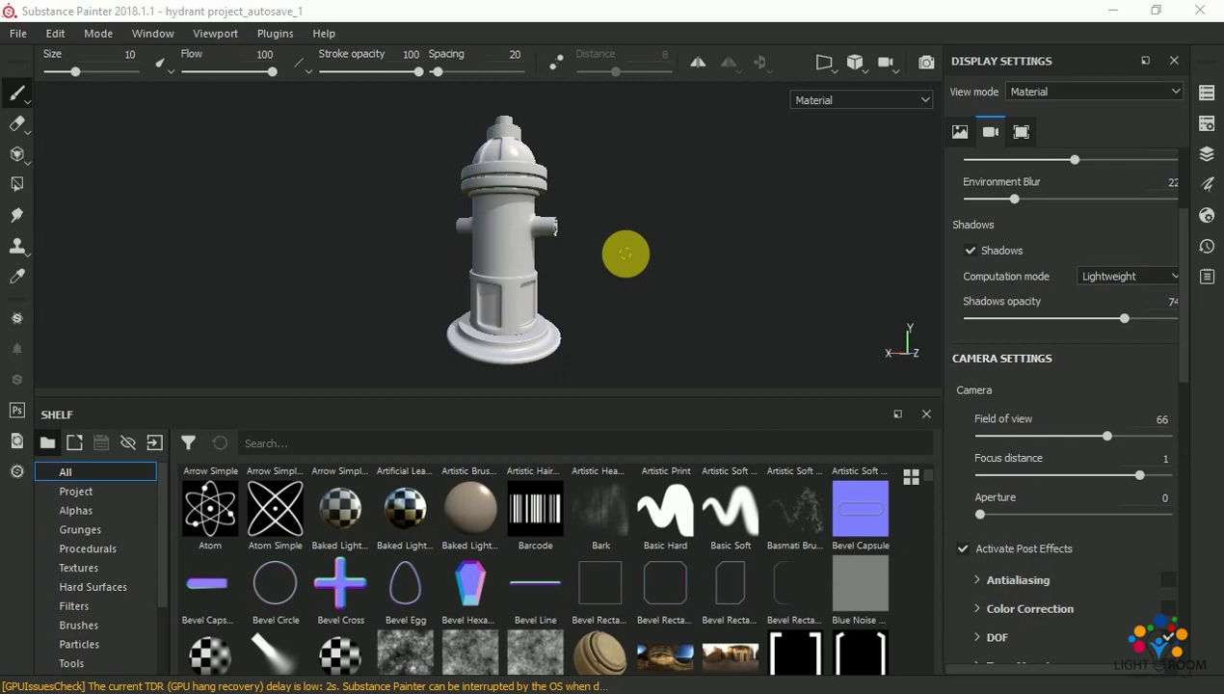
# - Add 532-128.png and 878216_folder_512x512.png to the Import resources list
pyautogui.click(154, 438)
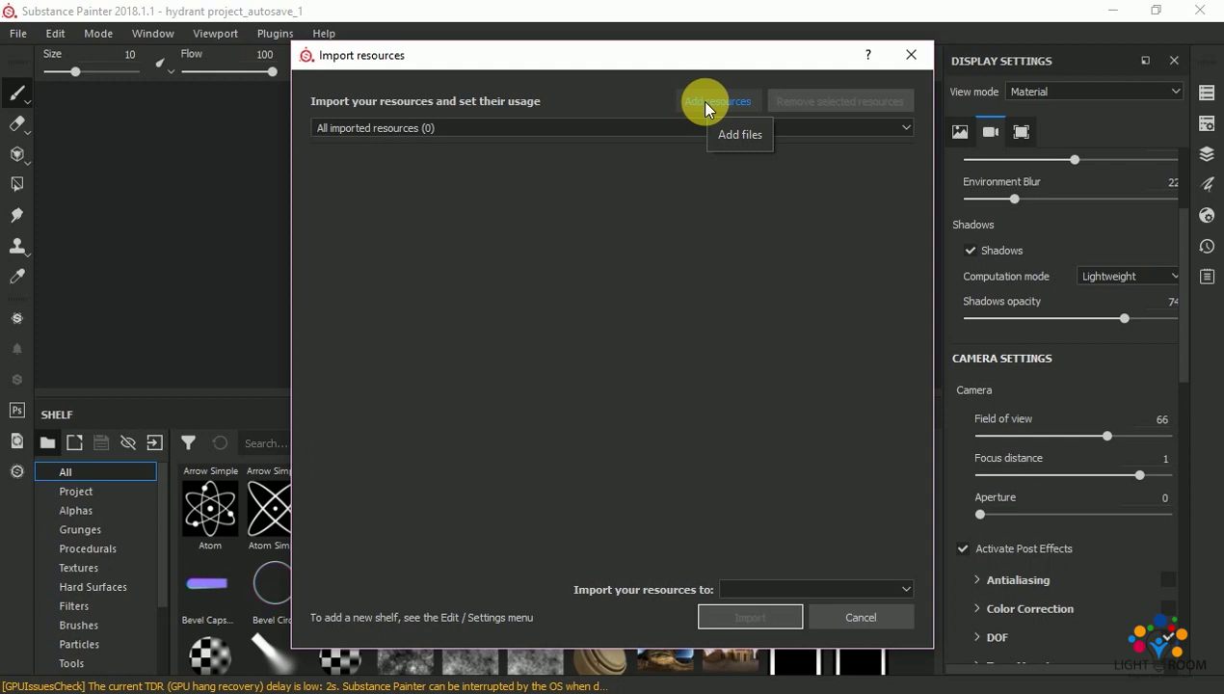
pyautogui.click(705, 102)
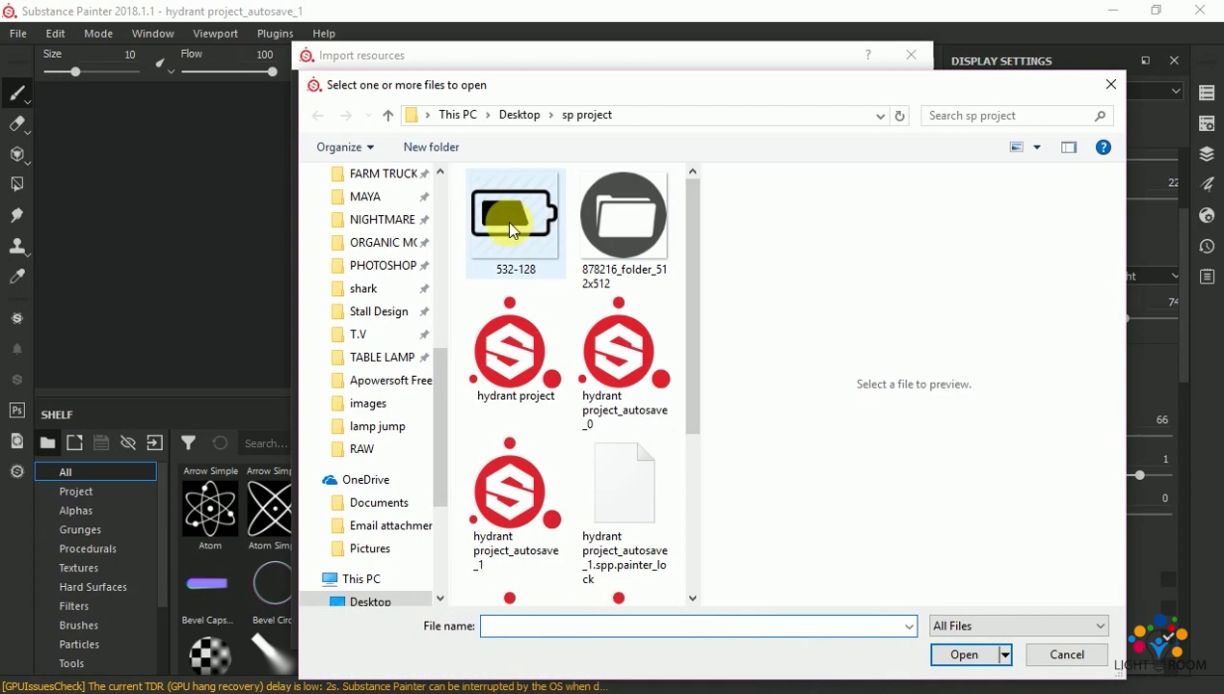
pyautogui.click(508, 230)
pyautogui.keyDown('ctrl'); pyautogui.click(626, 220); pyautogui.keyUp('ctrl')
pyautogui.click(962, 657)
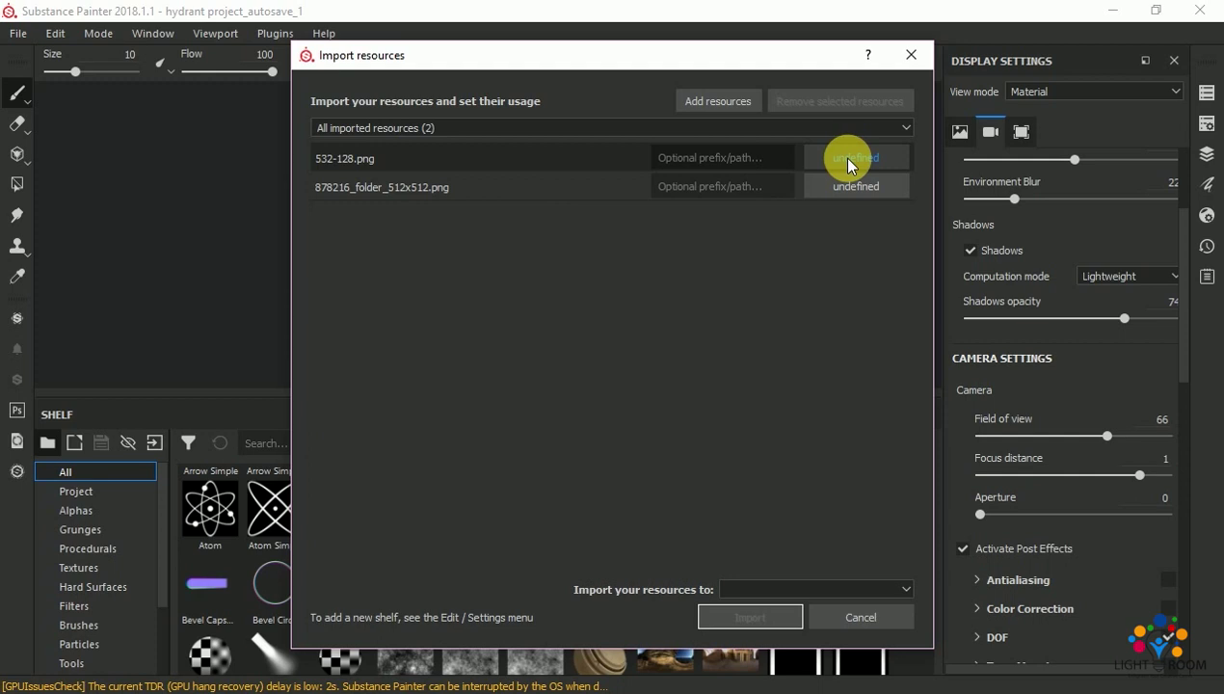
# - Set both PNGs' usage to alpha and the import destination to shelf 'shelf'
pyautogui.click(848, 165)
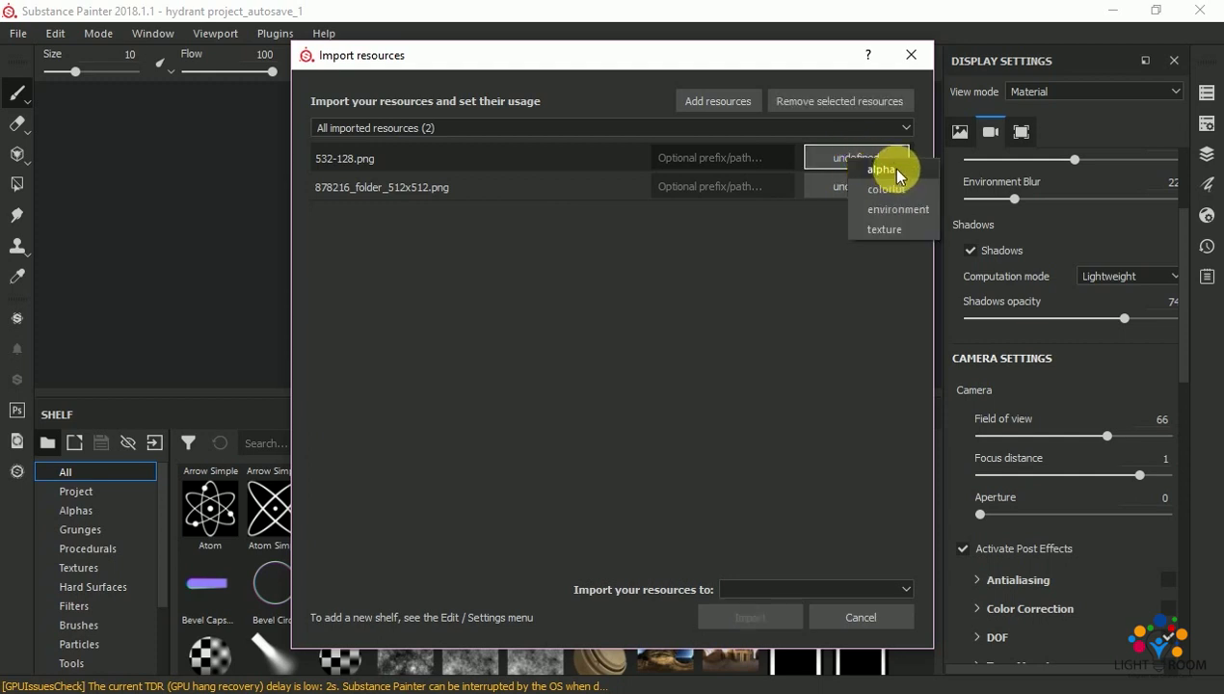
pyautogui.click(890, 168)
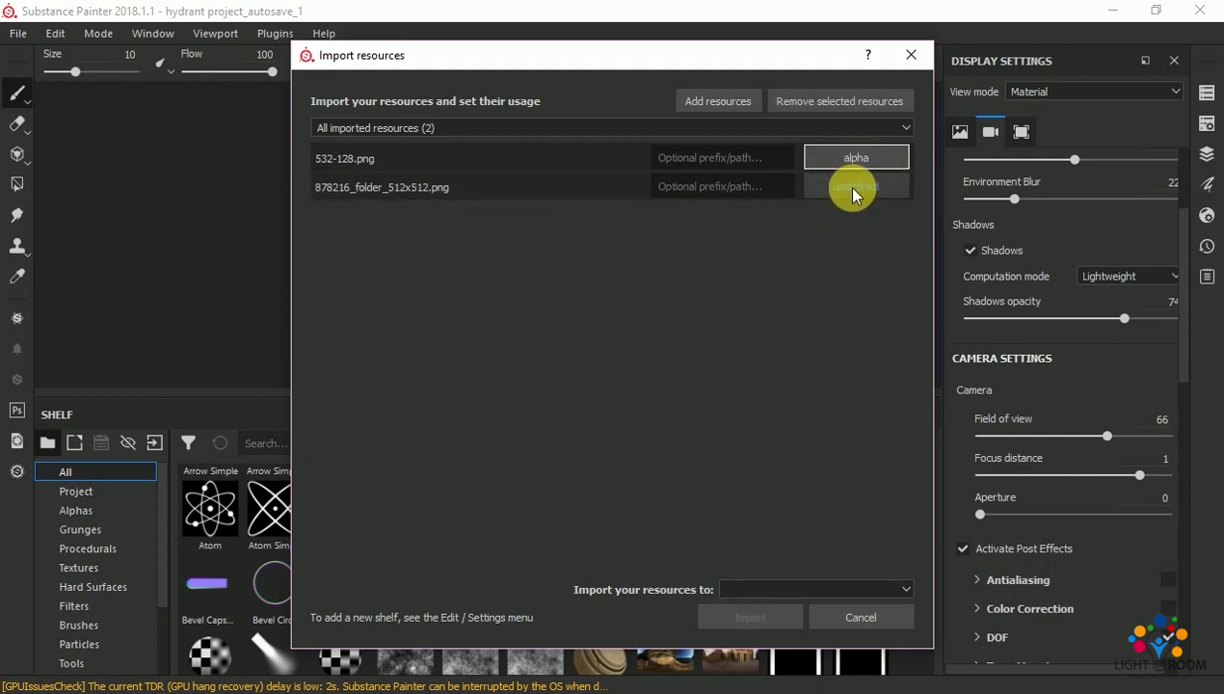
pyautogui.click(852, 185)
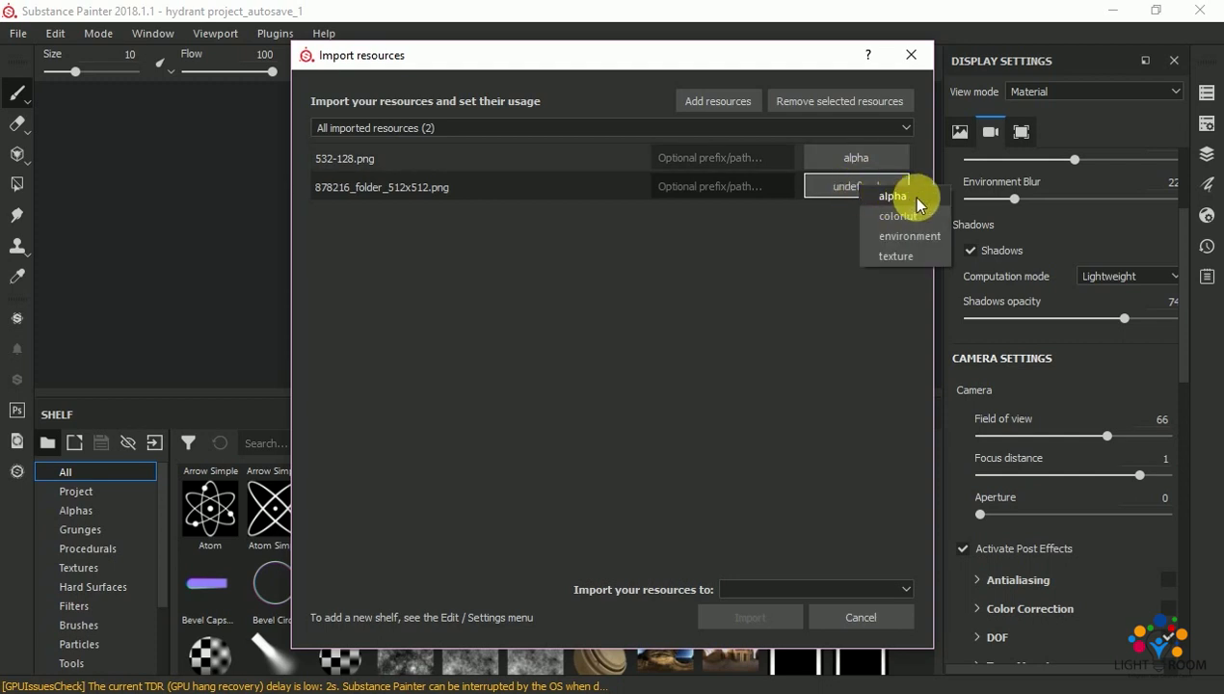
pyautogui.click(903, 197)
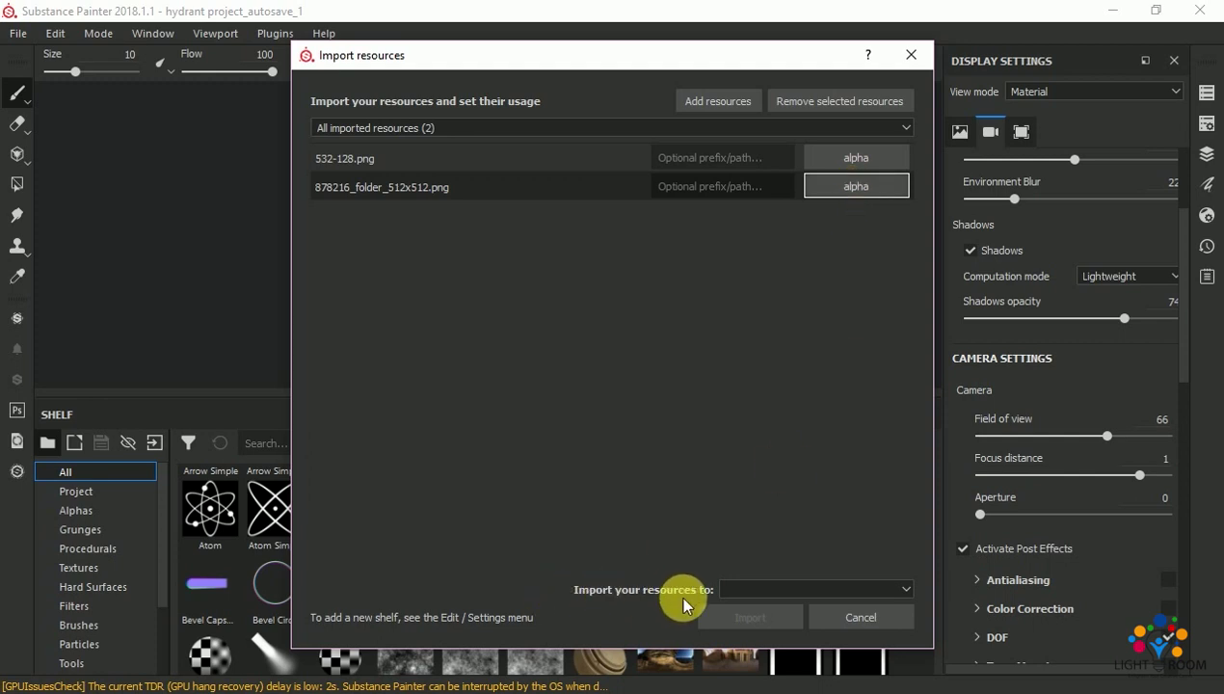
pyautogui.click(789, 584)
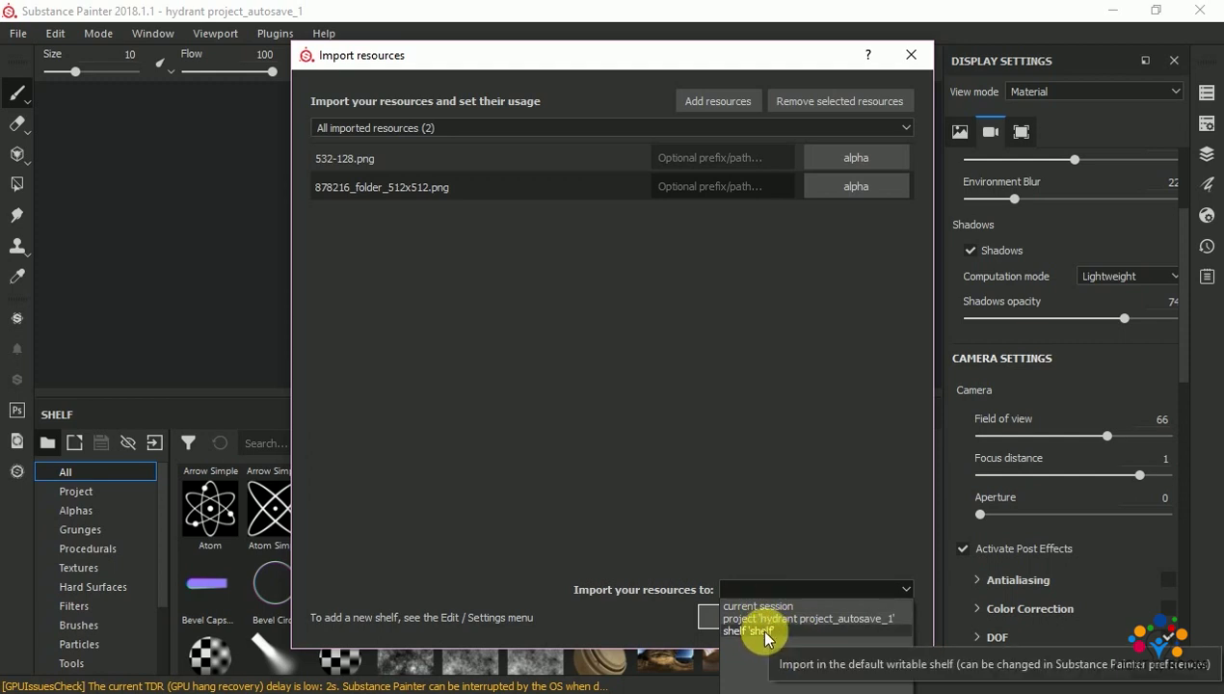
pyautogui.click(765, 631)
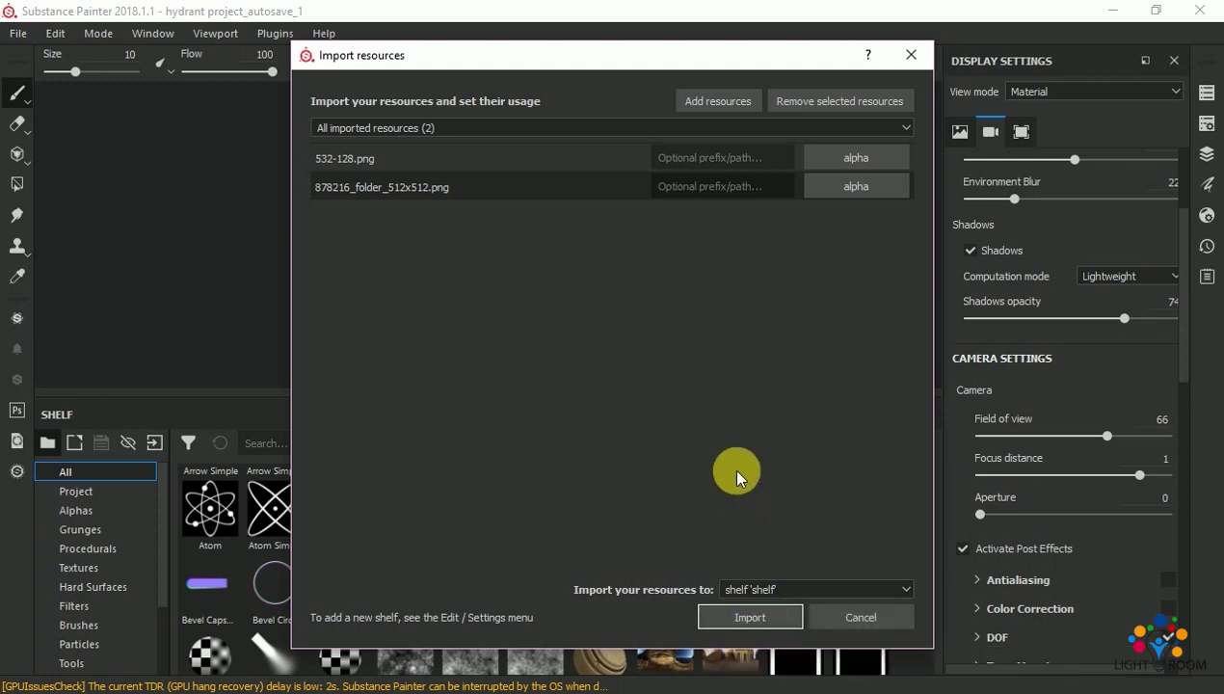
# - Import the two alpha PNGs and remove the Import filter tag to show the full shelf
pyautogui.click(750, 616)
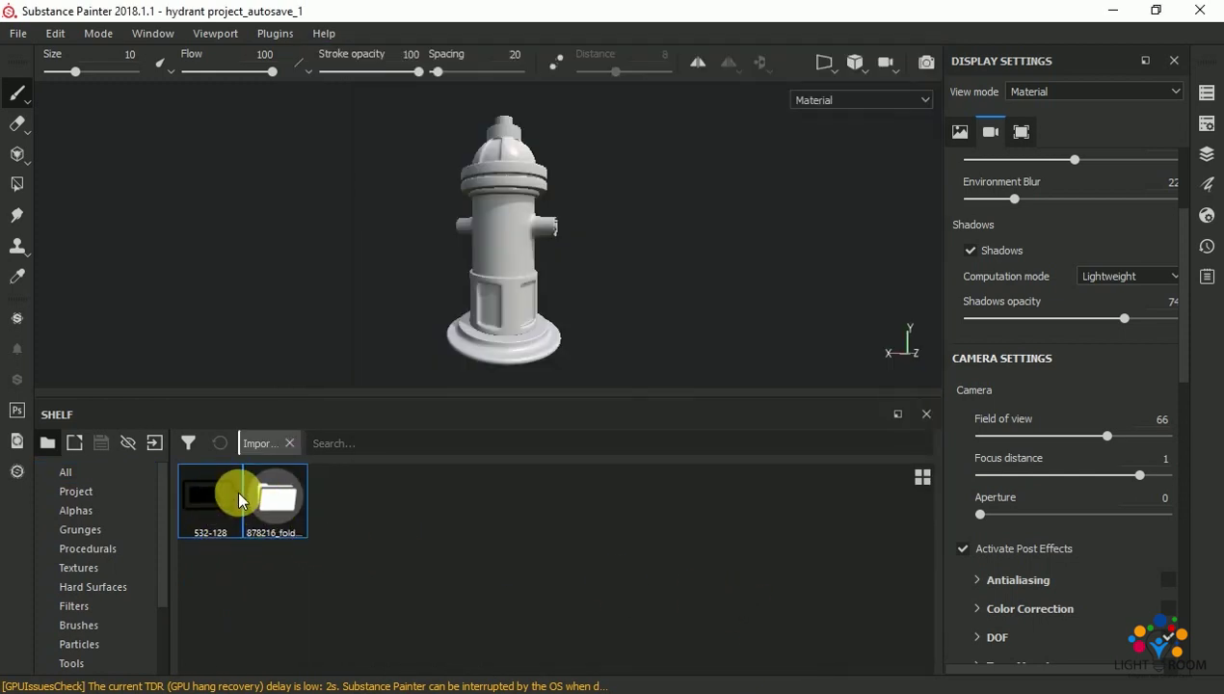
pyautogui.moveTo(210, 495)
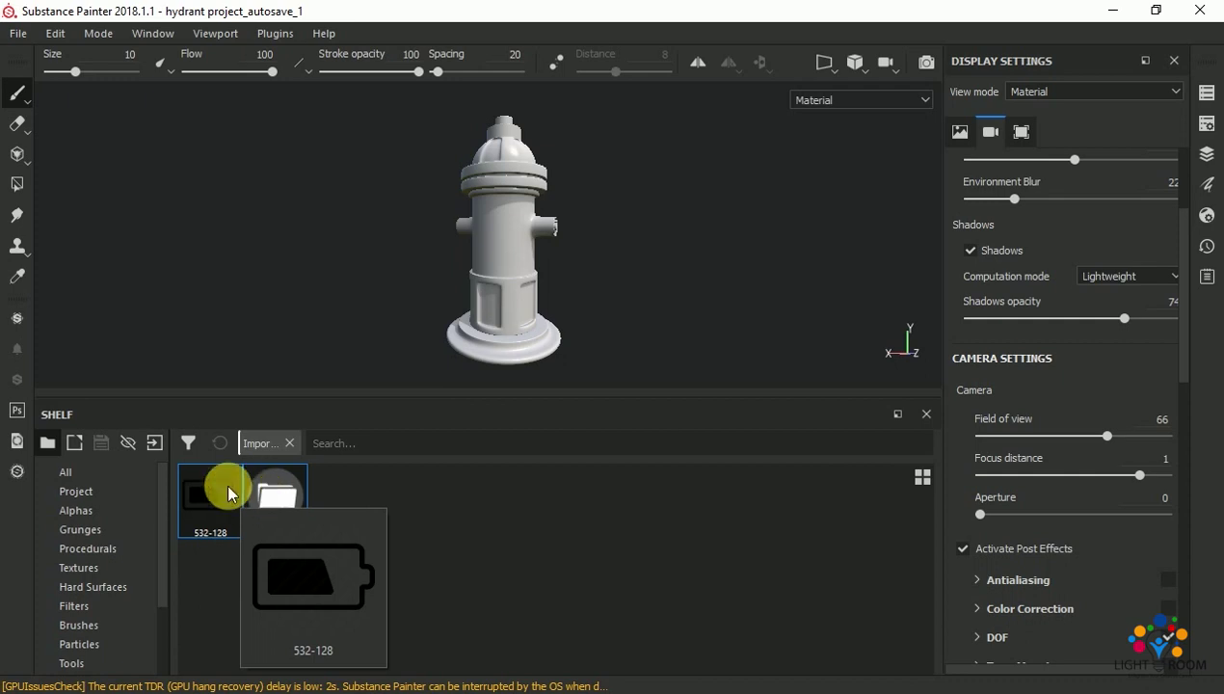
pyautogui.click(289, 443)
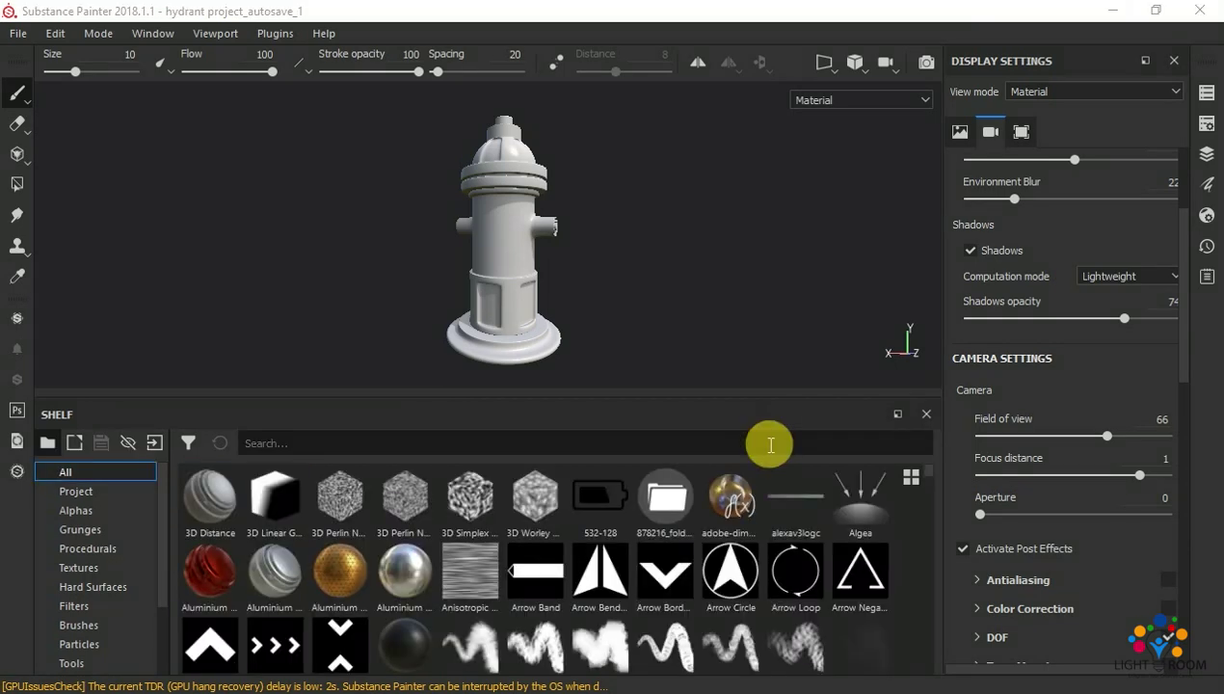